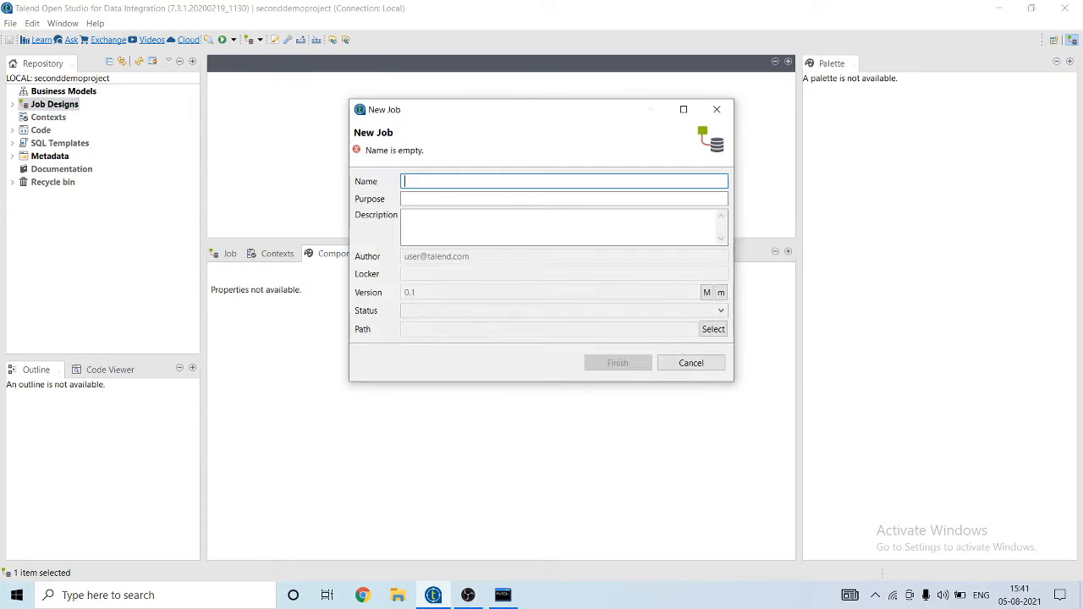
# Step: Name the new job 'listcolumnmysql' and finish creating it
pyautogui.write('listco')
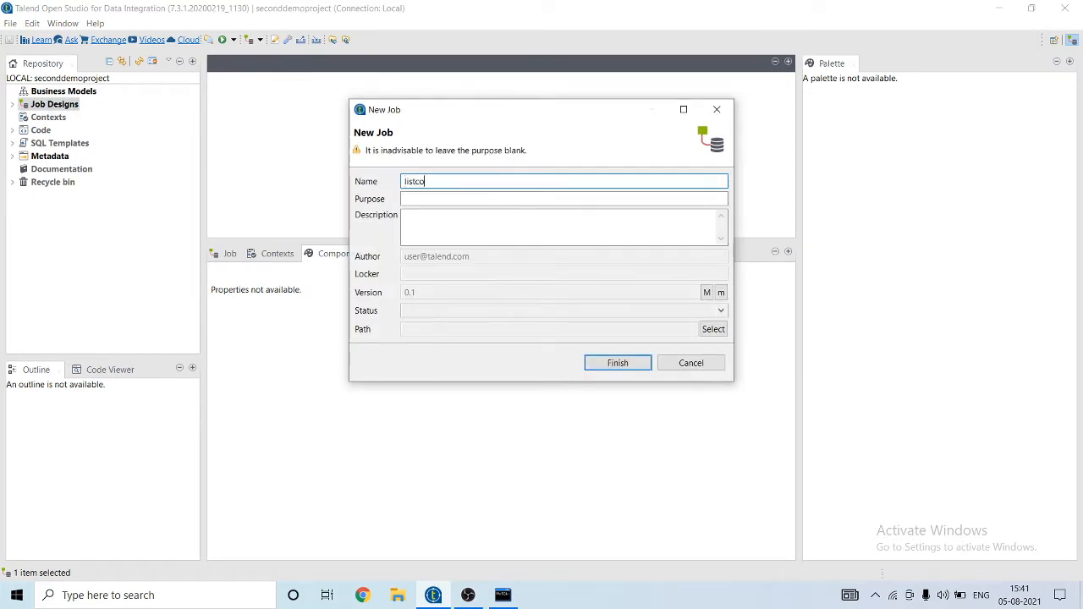
pyautogui.write('lumnmysql')
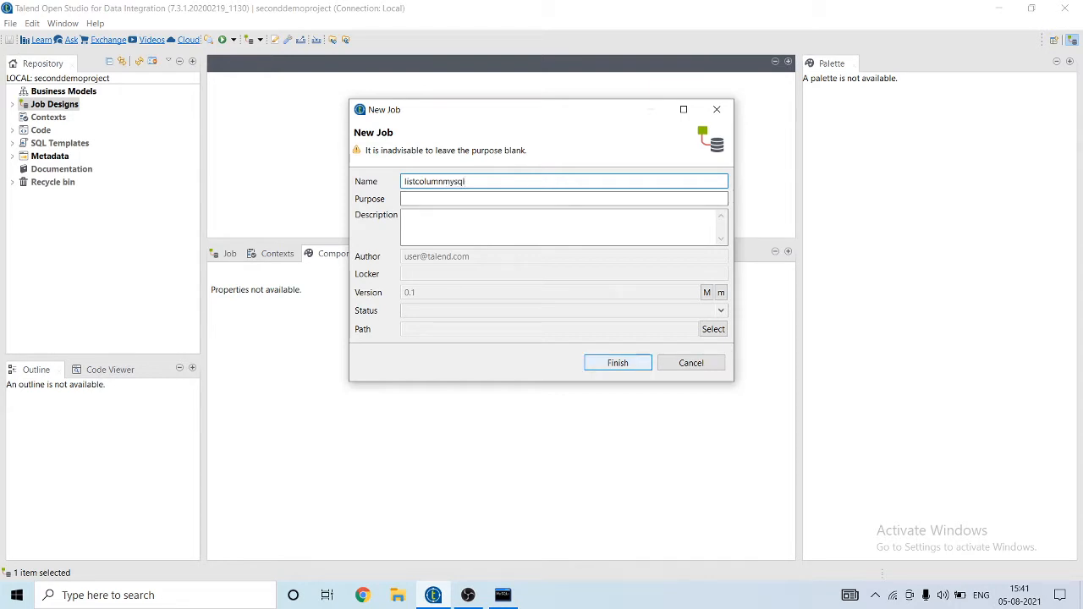
pyautogui.press('Return')
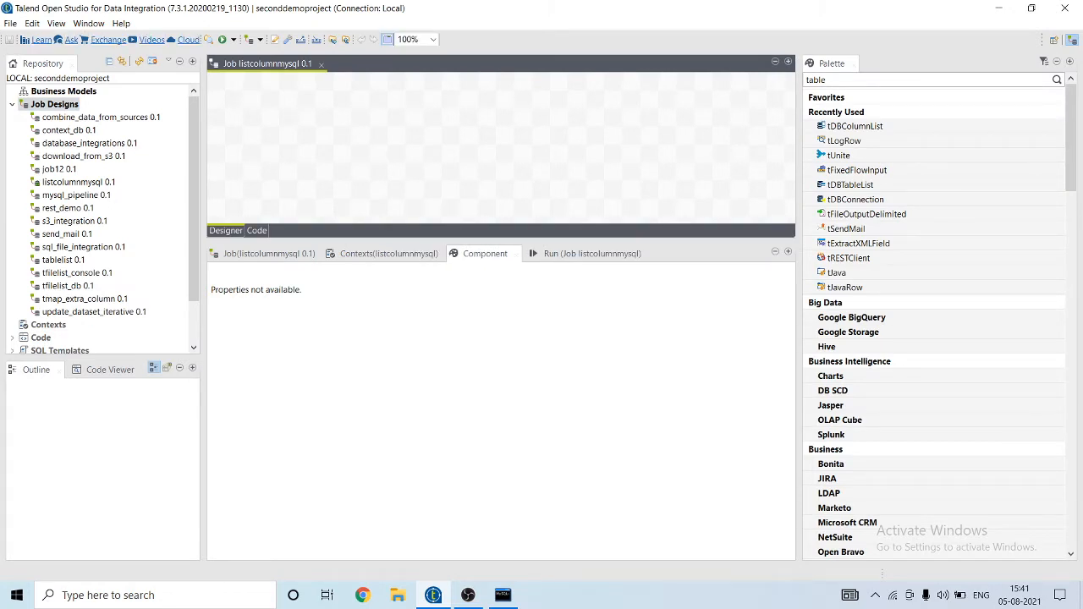
# Step: Under Metadata > Db Connections, start a connection named 'listconnection' and advance to its database settings
pyautogui.click(12, 104)
pyautogui.click(12, 156)
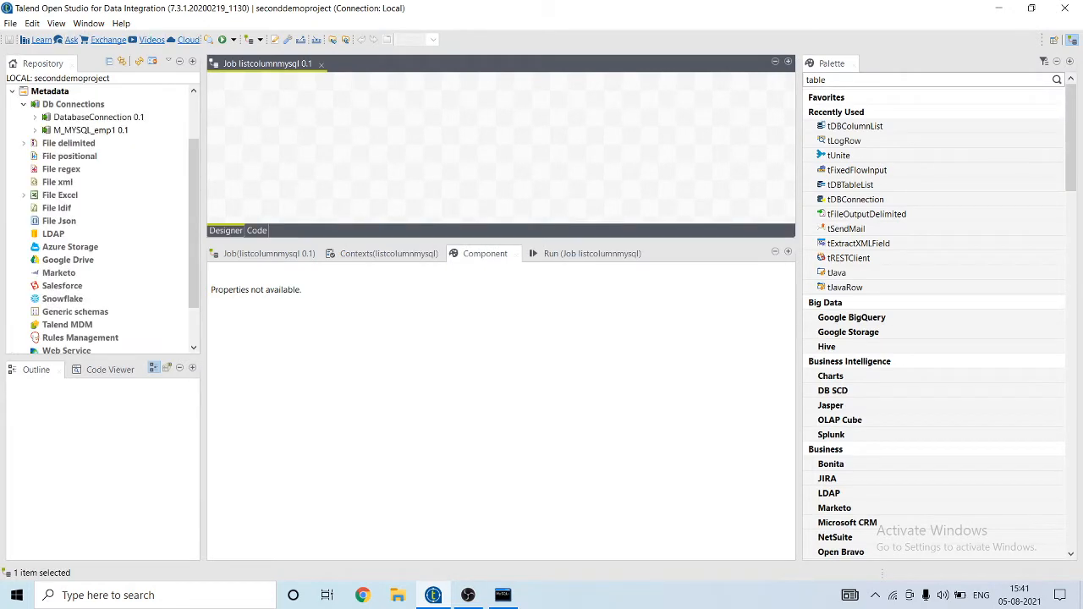
pyautogui.click(12, 91)
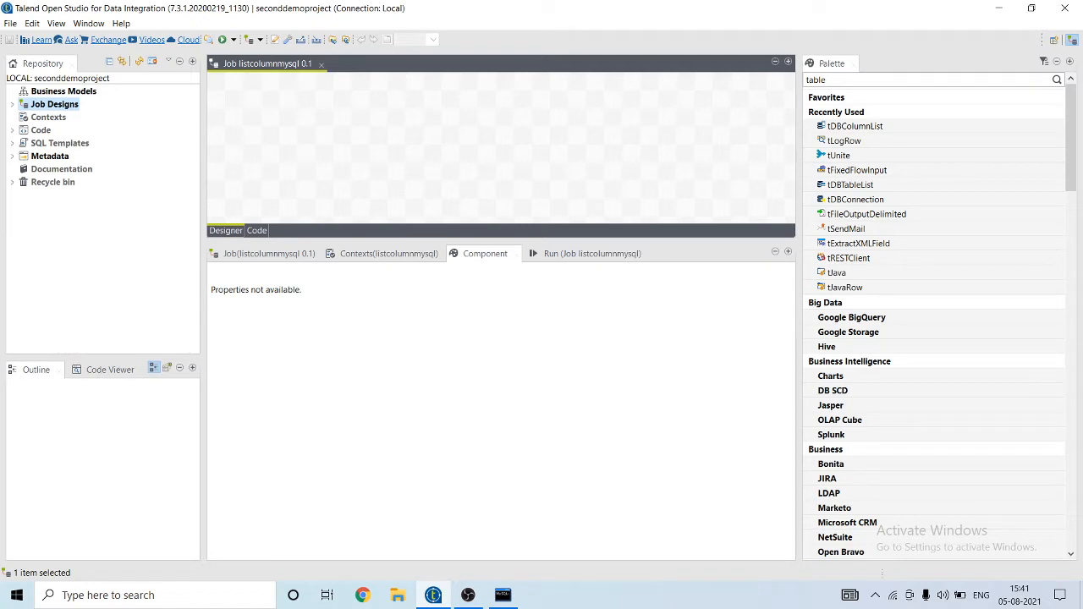
pyautogui.click(12, 156)
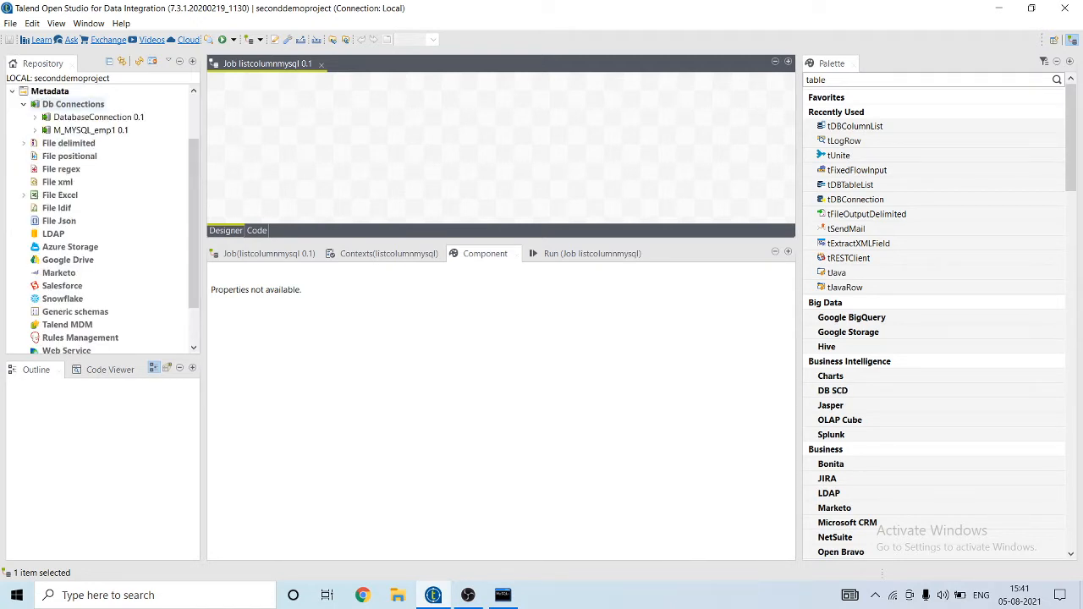
pyautogui.rightClick(61, 103)
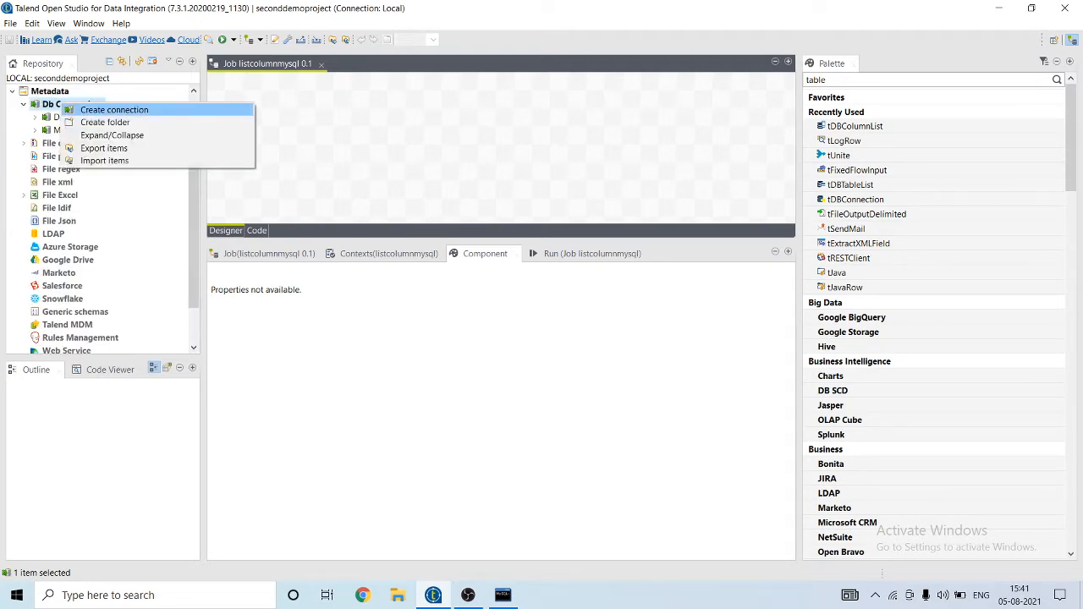
pyautogui.click(115, 110)
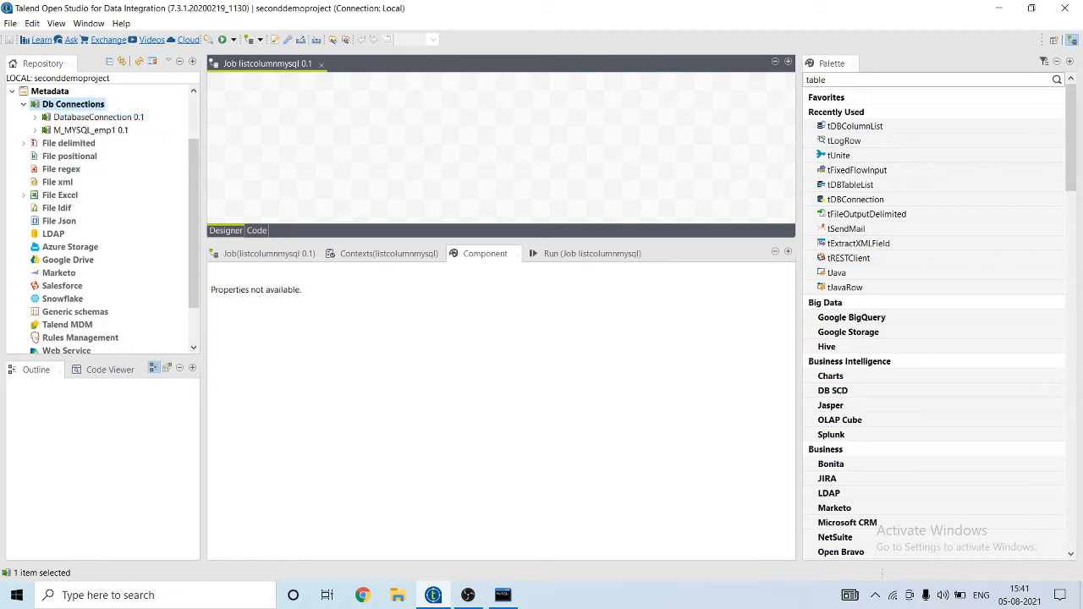
pyautogui.write('lis')
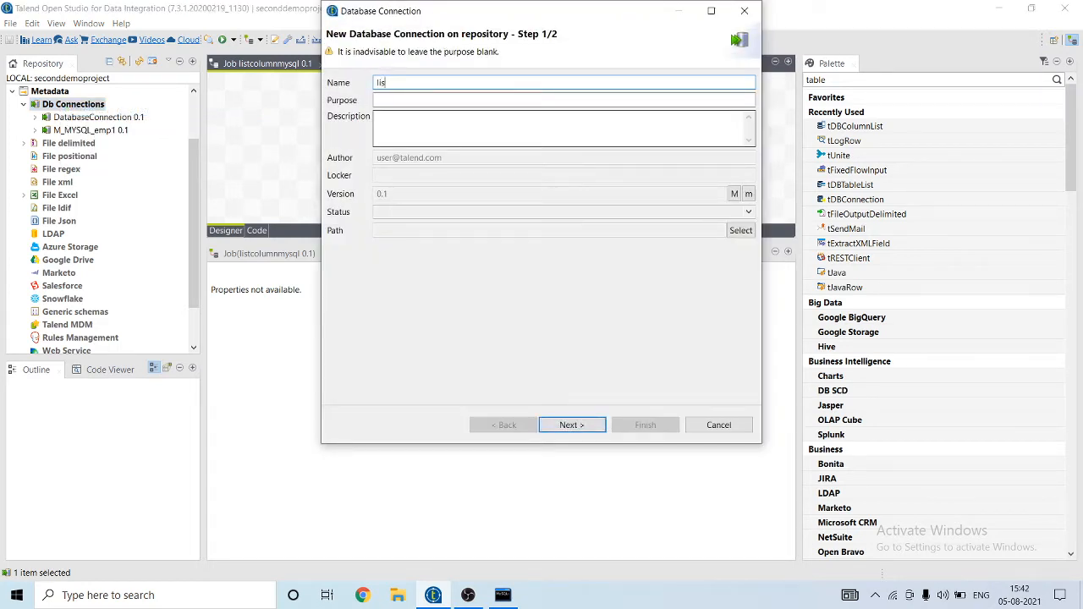
pyautogui.write('tconnection')
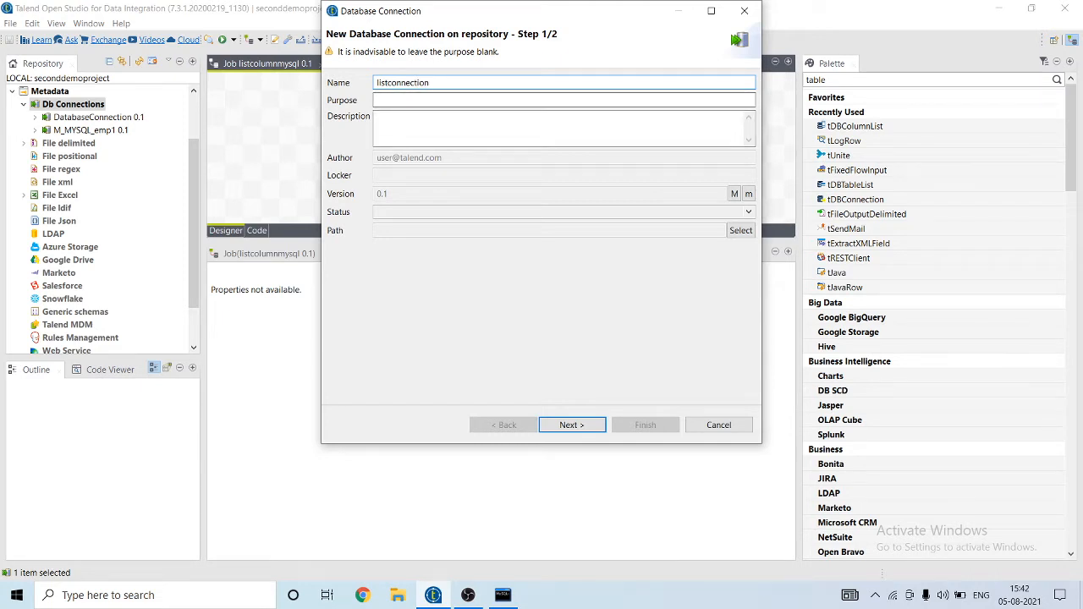
pyautogui.click(572, 425)
pyautogui.click(558, 83)
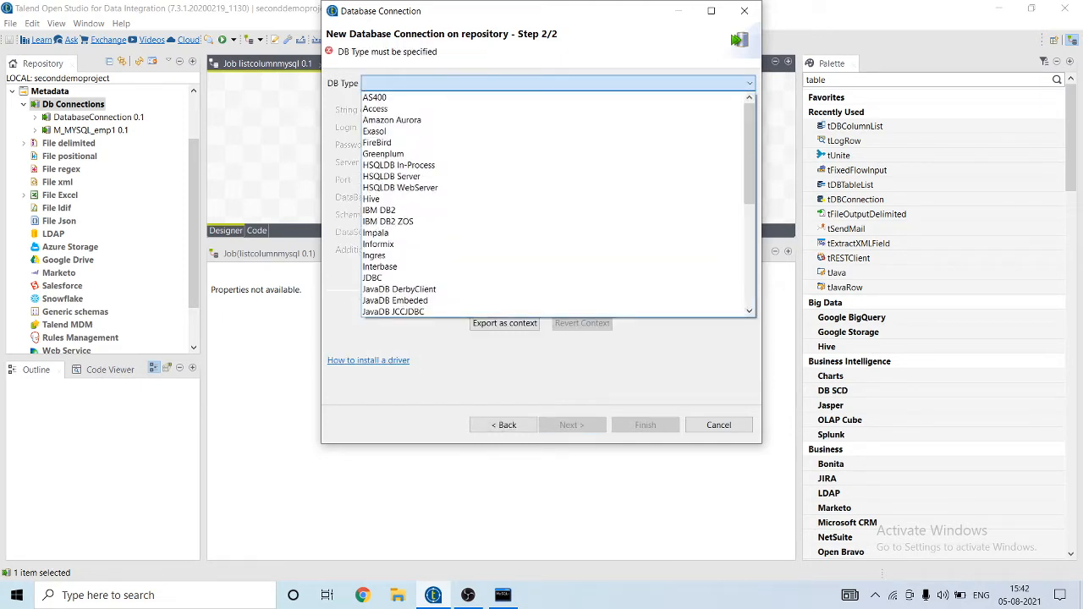
# Step: Set listconnection to MySQL with login, password, server 127.0.0.1 and database emp1
pyautogui.press('m')
pyautogui.press('m')
pyautogui.press('m')
pyautogui.press('Return')
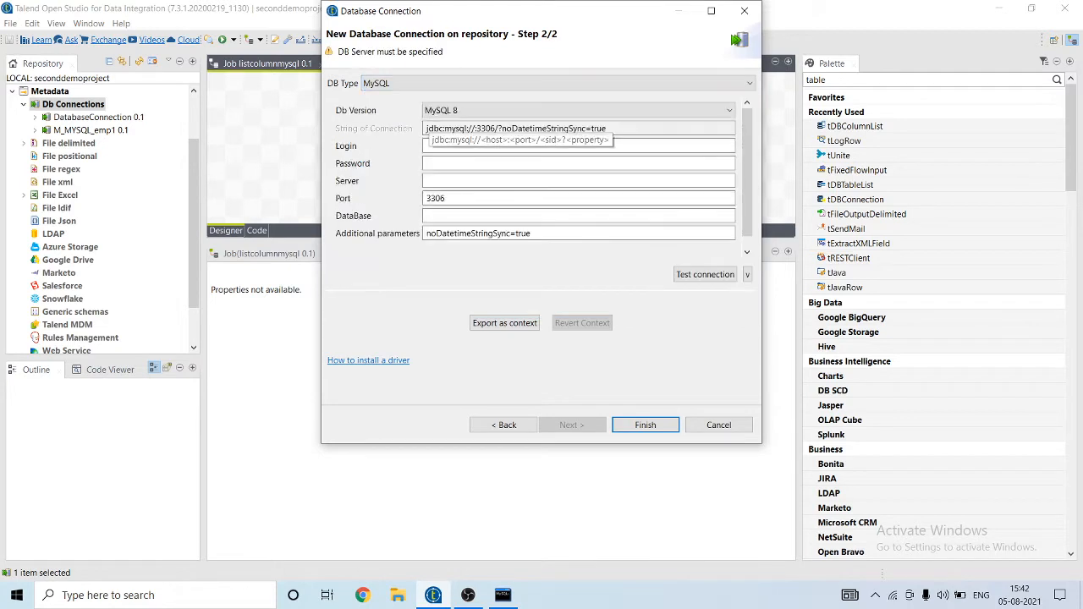
pyautogui.write('root')
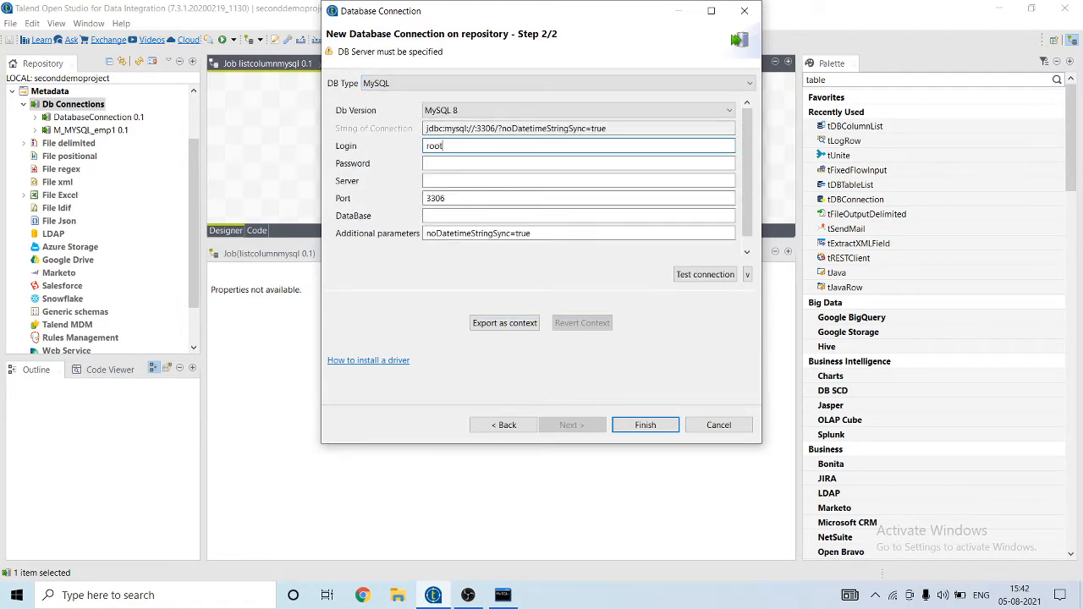
pyautogui.press('Tab')
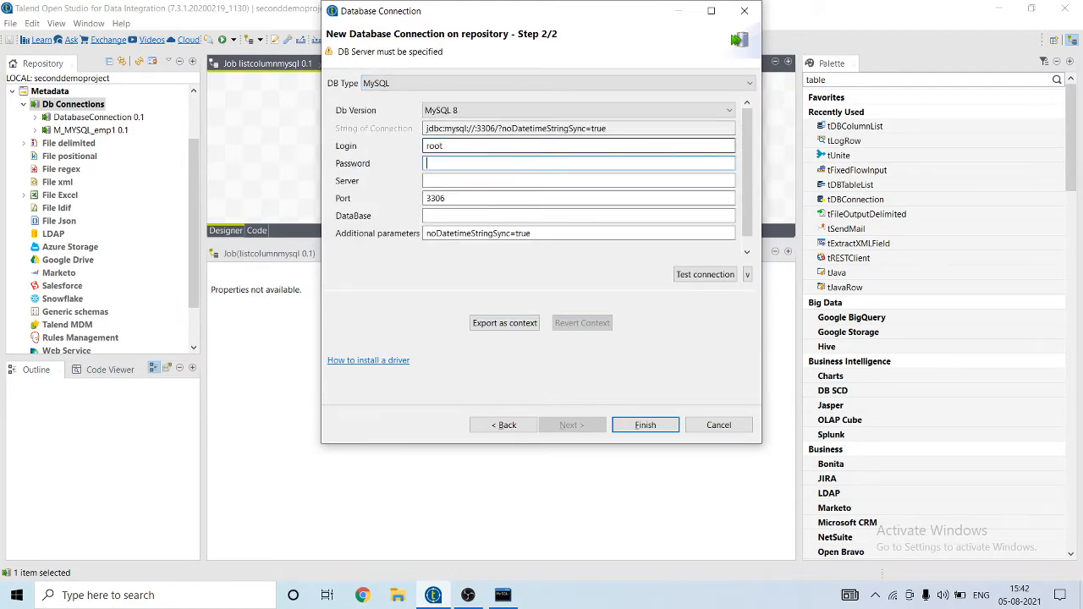
pyautogui.write('•••••••')
pyautogui.press('Tab')
pyautogui.write('127')
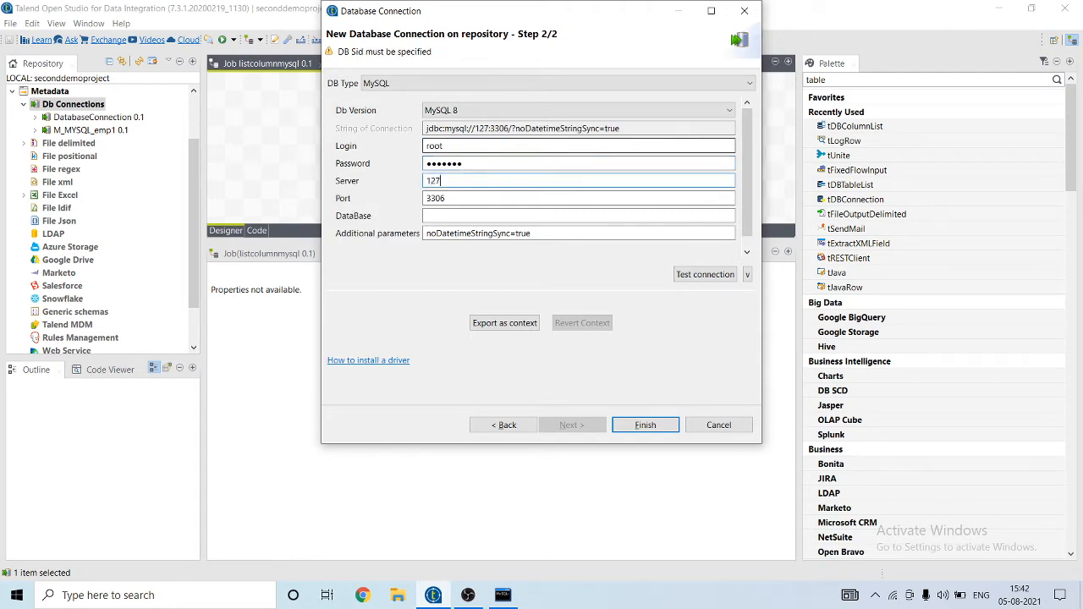
pyautogui.write('.0.0.1')
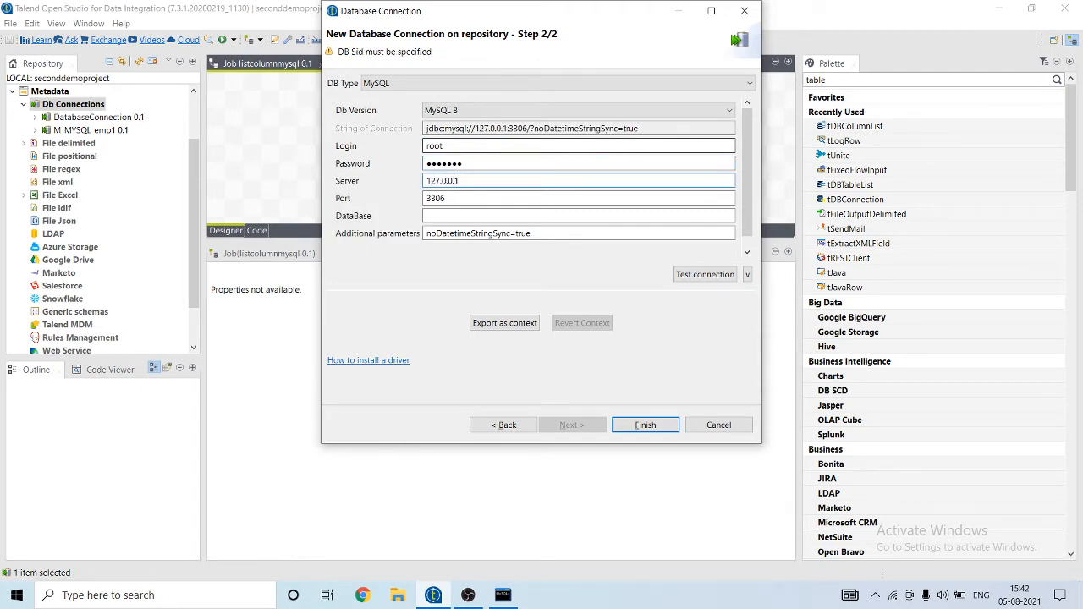
pyautogui.press('Tab')
pyautogui.press('Tab')
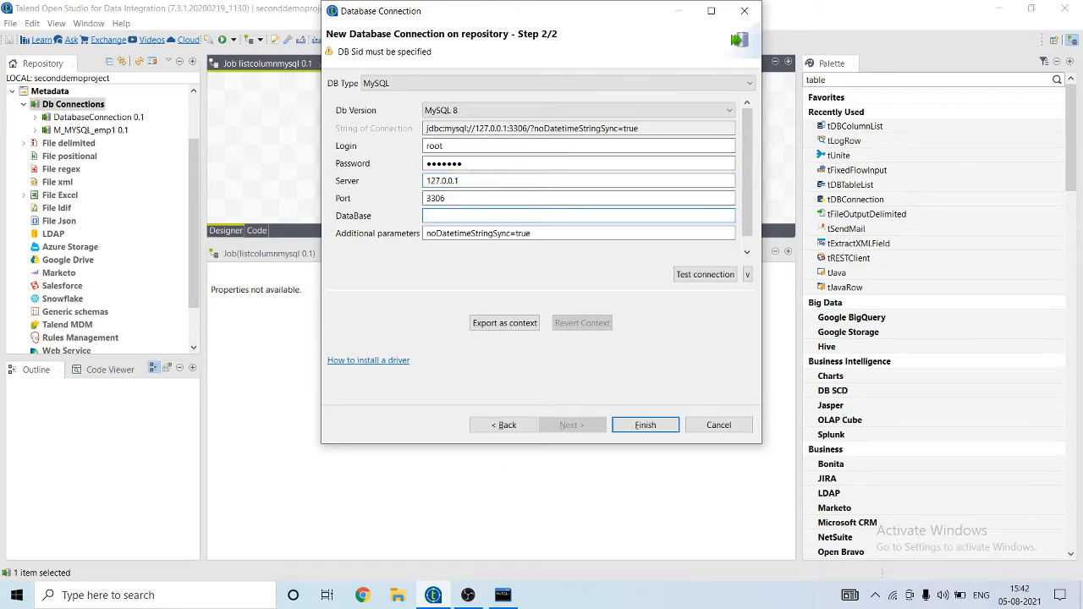
pyautogui.write('emp1')
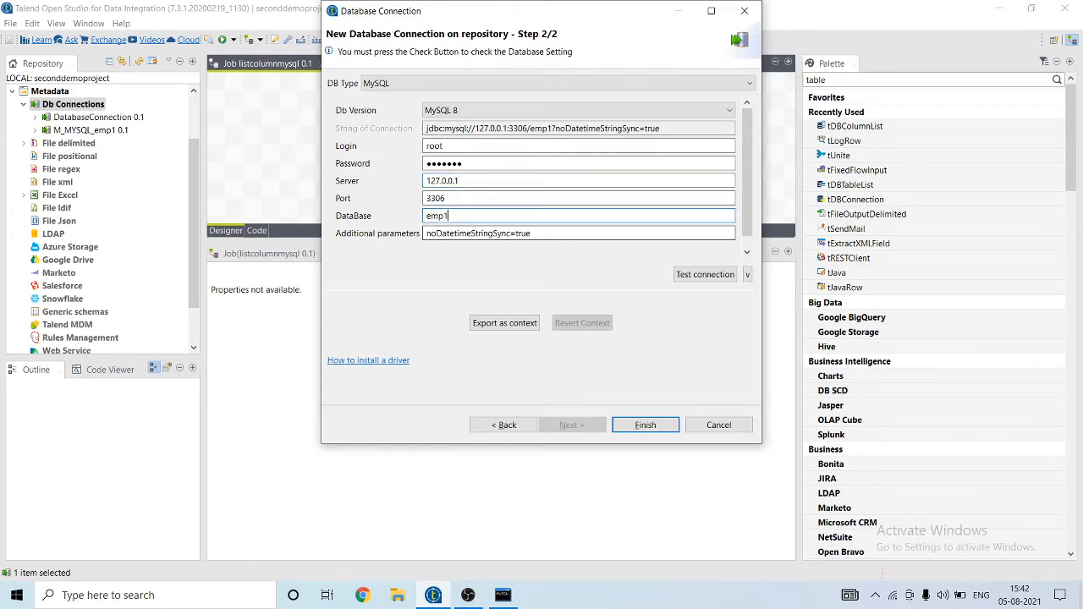
pyautogui.hotkey('alt', 'Tab')
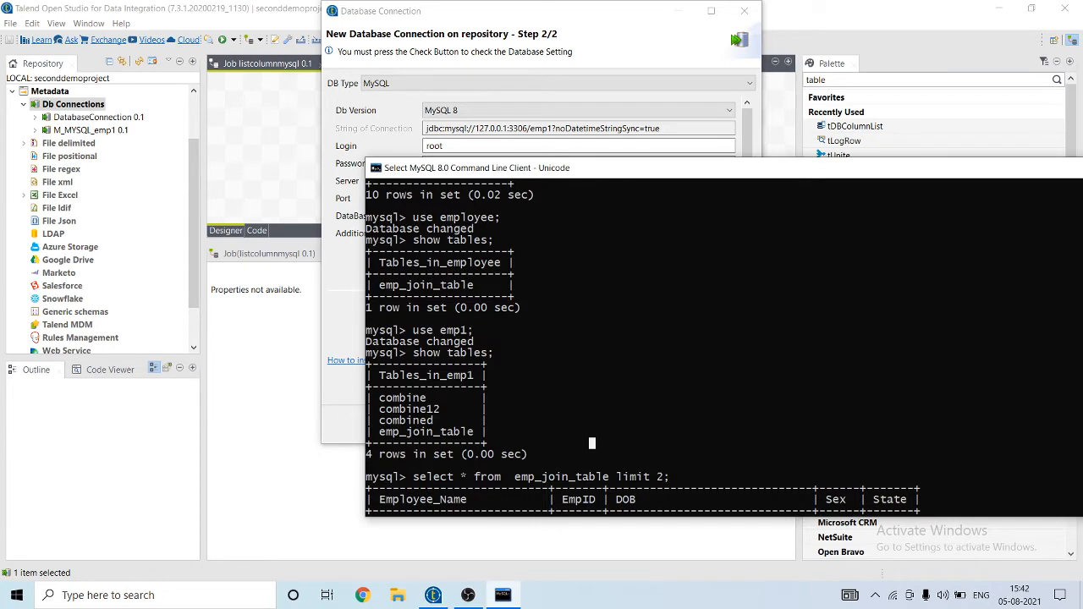
# Step: In the MySQL console, highlight the emp_join_table query and its headers Employee_Name, EmpID, DOB, Sex, State
pyautogui.moveTo(413, 330); pyautogui.dragTo(499, 331)
pyautogui.moveTo(505, 409); pyautogui.dragTo(369, 342)
pyautogui.scroll(-1, 368, 342)
pyautogui.moveTo(413, 409); pyautogui.dragTo(670, 421)
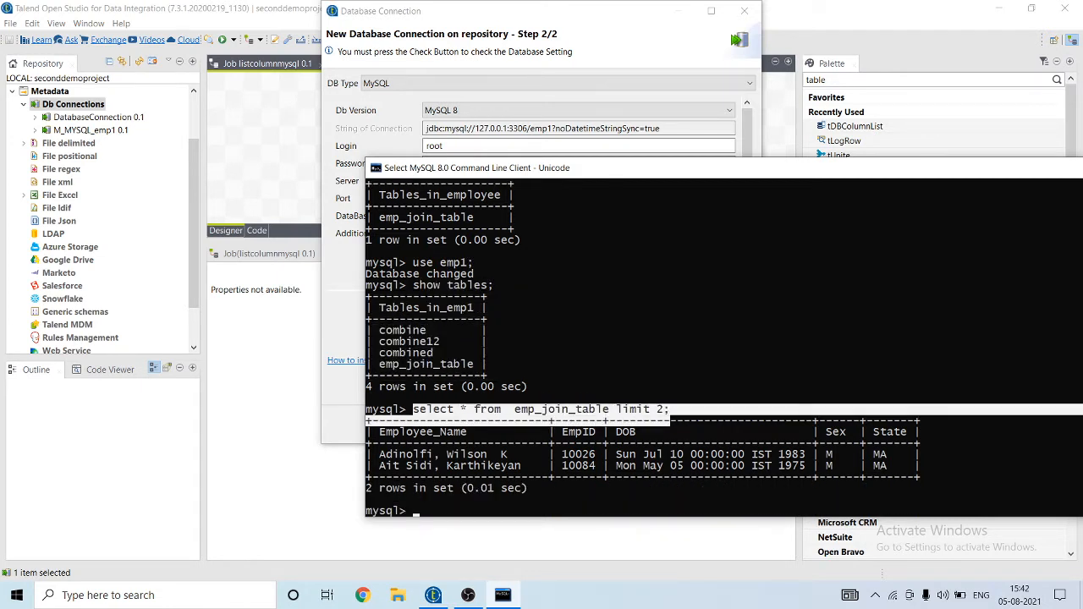
pyautogui.moveTo(373, 431); pyautogui.dragTo(494, 431)
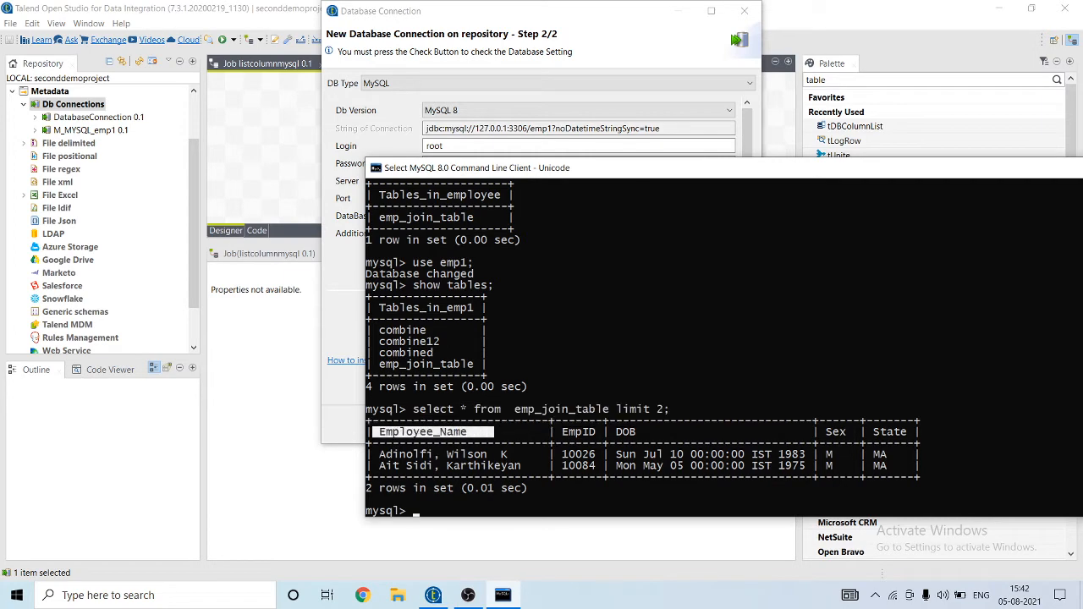
pyautogui.moveTo(564, 431); pyautogui.dragTo(734, 442)
pyautogui.moveTo(828, 432); pyautogui.dragTo(884, 432)
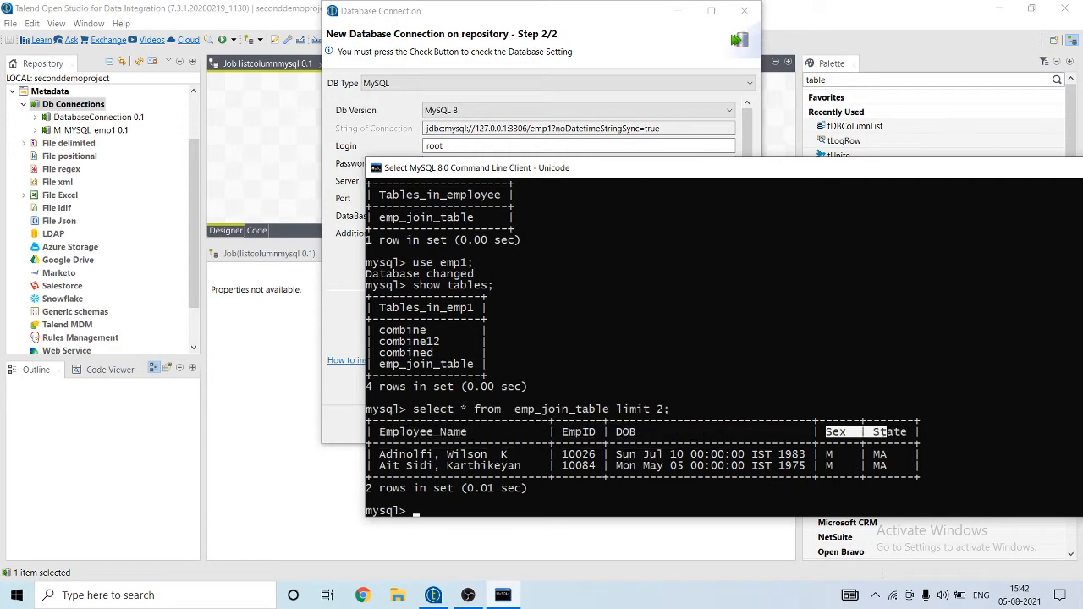
# Step: Test and save listconnection, then drop it on the canvas as a tMysqlConnection component
pyautogui.click(626, 51)
pyautogui.click(704, 274)
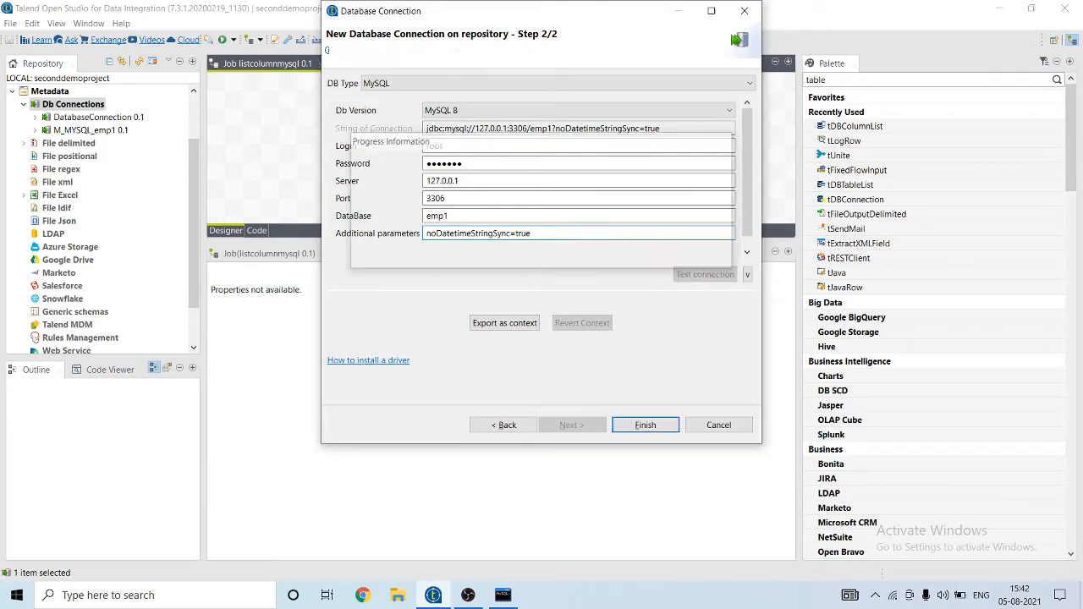
pyautogui.click(691, 238)
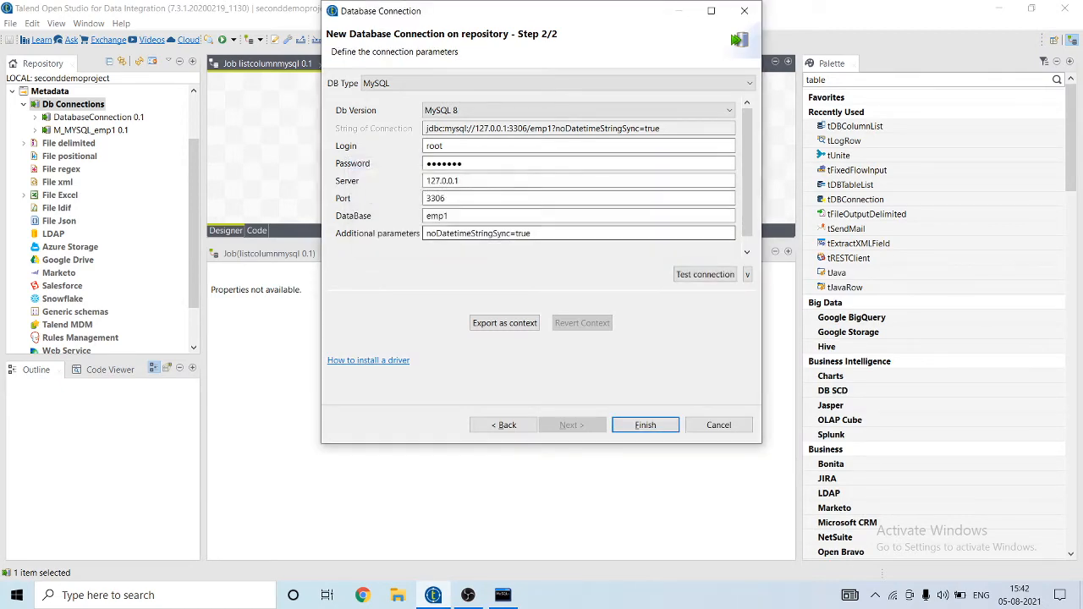
pyautogui.click(644, 424)
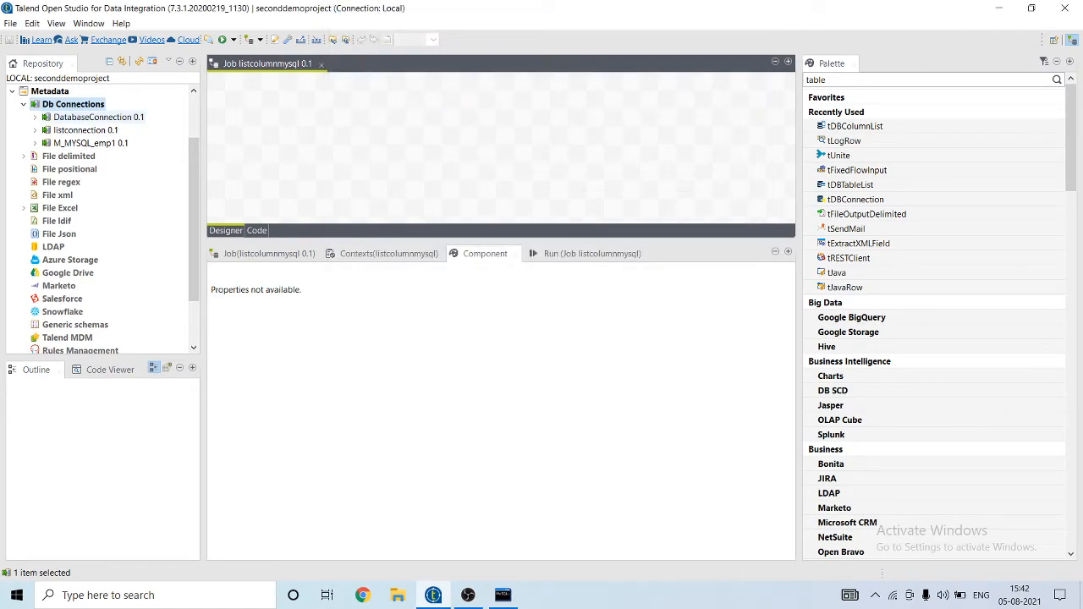
pyautogui.moveTo(85, 130); pyautogui.dragTo(273, 124)
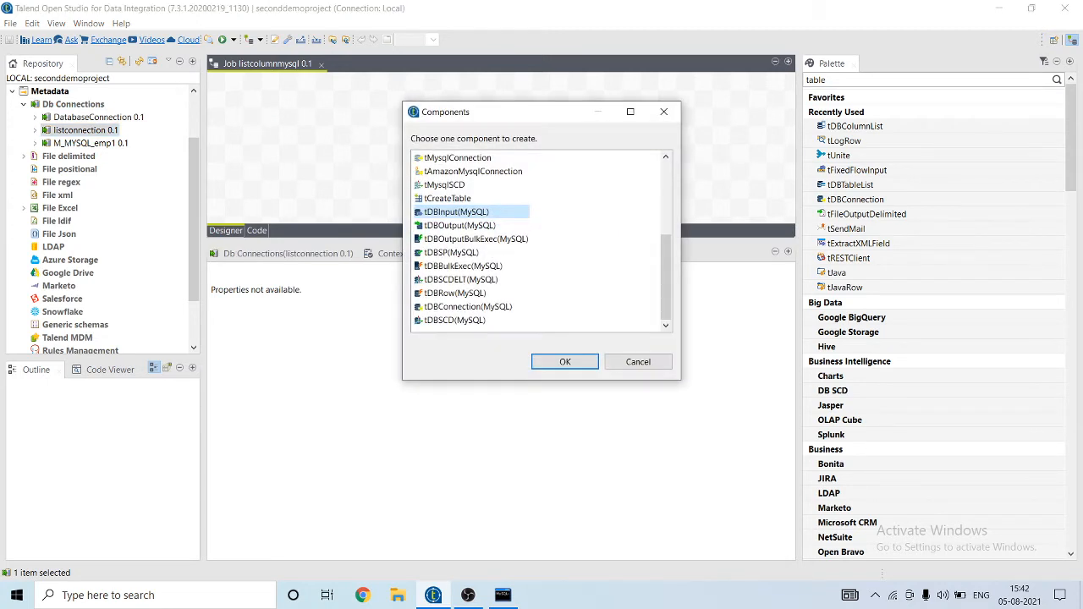
pyautogui.doubleClick(459, 157)
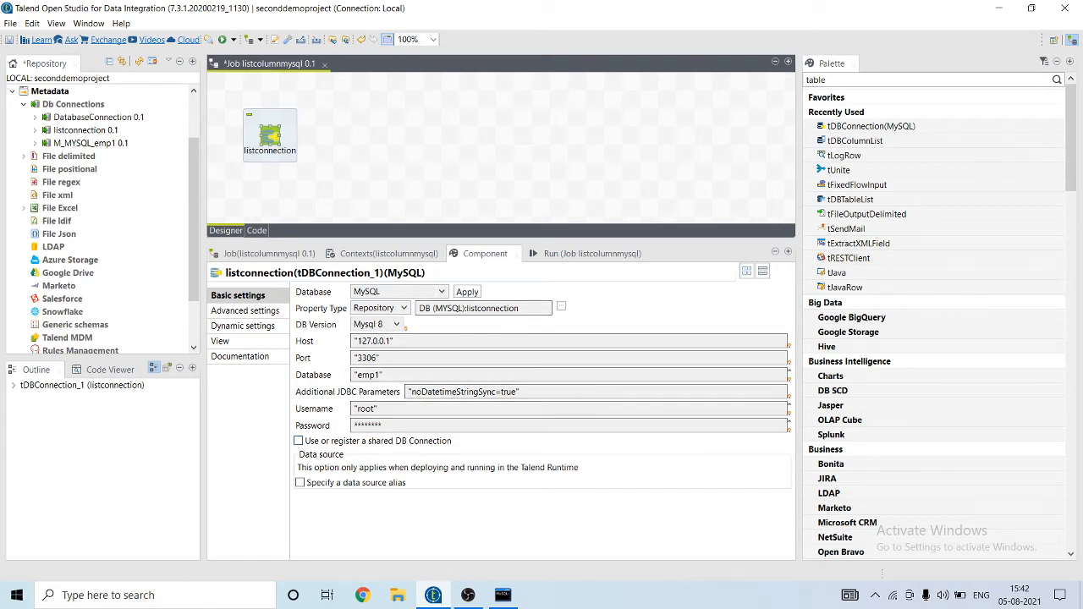
# Step: Add a tMysqlColumnList component by searching 'tmysqlco' and nudge tDBColumnList_1 to the right
pyautogui.click(423, 148)
pyautogui.write('tmysql')
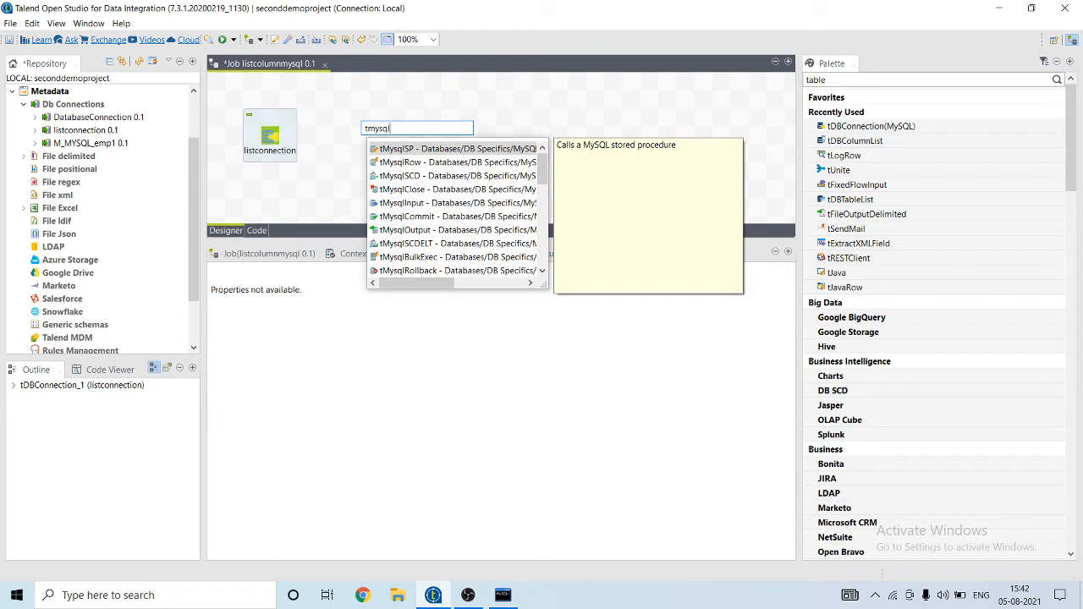
pyautogui.write('co')
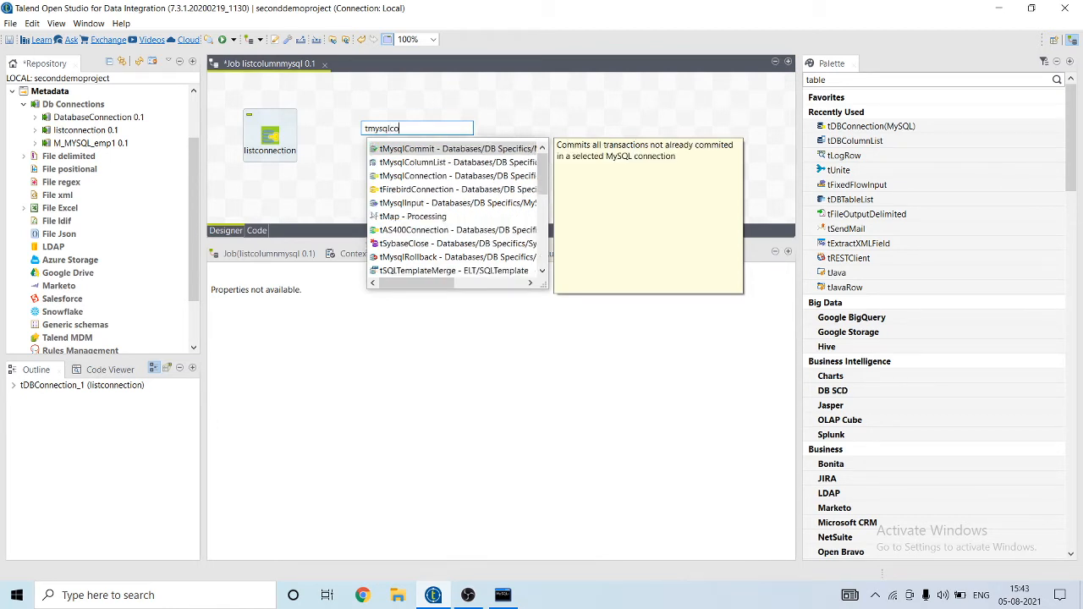
pyautogui.press('Down')
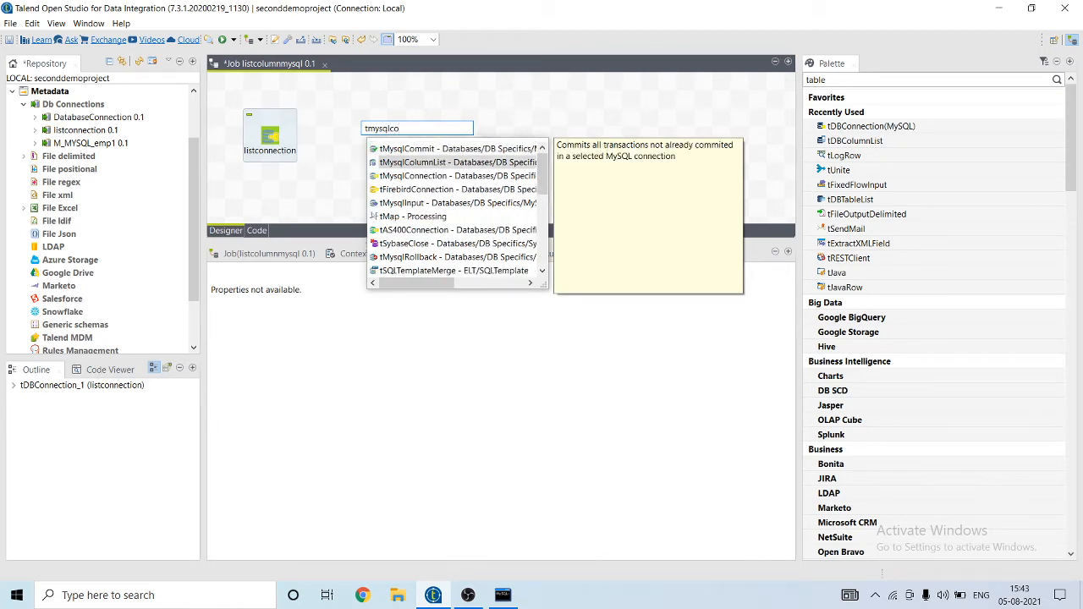
pyautogui.press('Return')
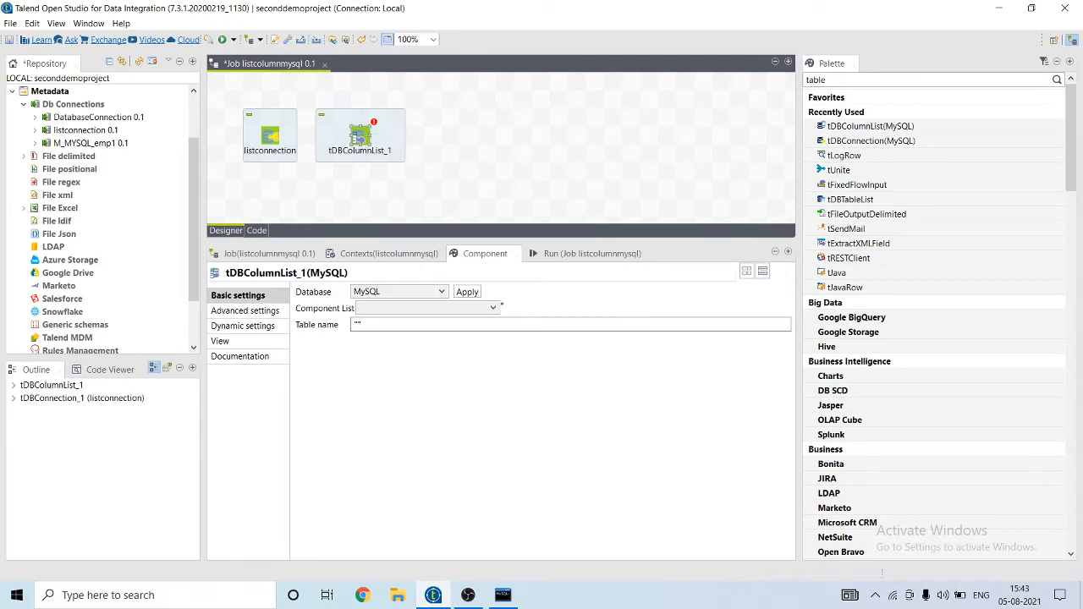
pyautogui.moveTo(359, 137); pyautogui.dragTo(376, 138)
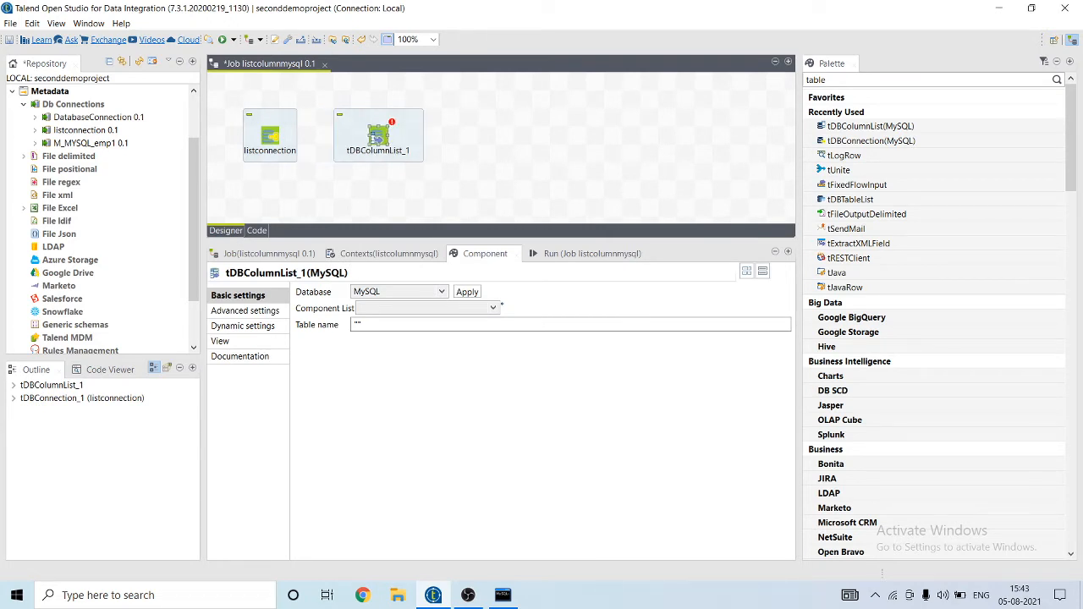
# Step: Link listconnection to tDBColumnList_1 with an OnSubjobOk trigger
pyautogui.rightClick(281, 135)
pyautogui.moveTo(338, 140)
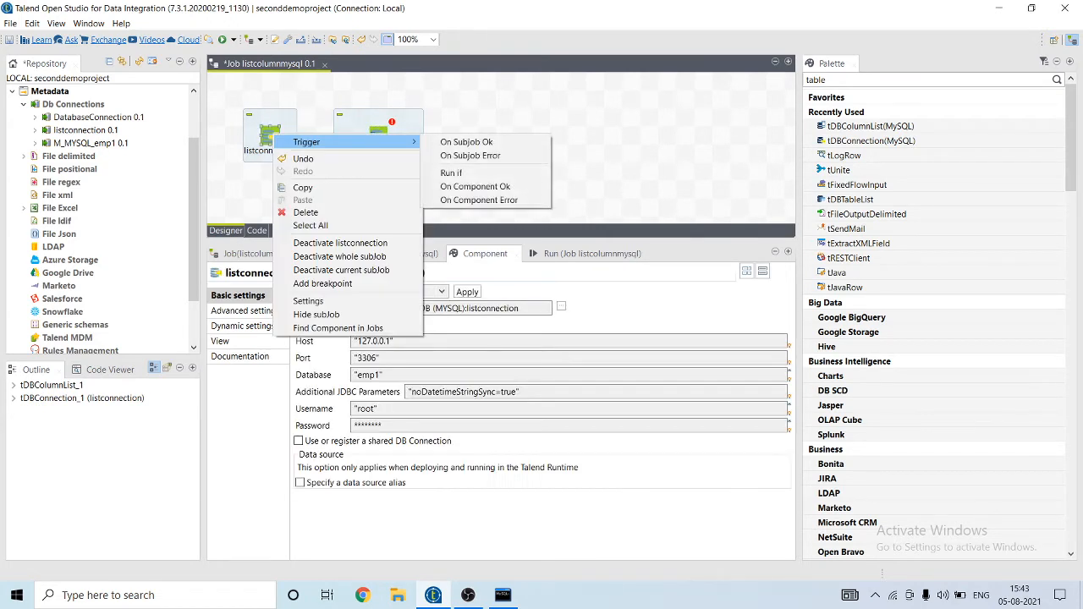
pyautogui.click(461, 140)
pyautogui.click(377, 137)
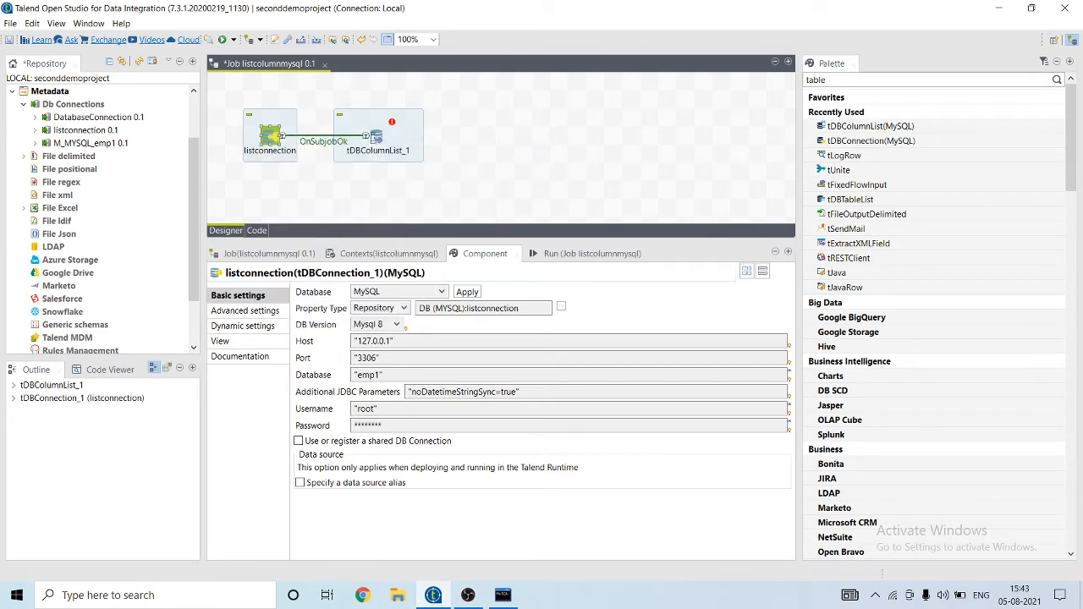
# Step: Add a tFixedFlowInput component via the 'tfi' search and move it right of tDBColumnList_1
pyautogui.click(488, 123)
pyautogui.write('t')
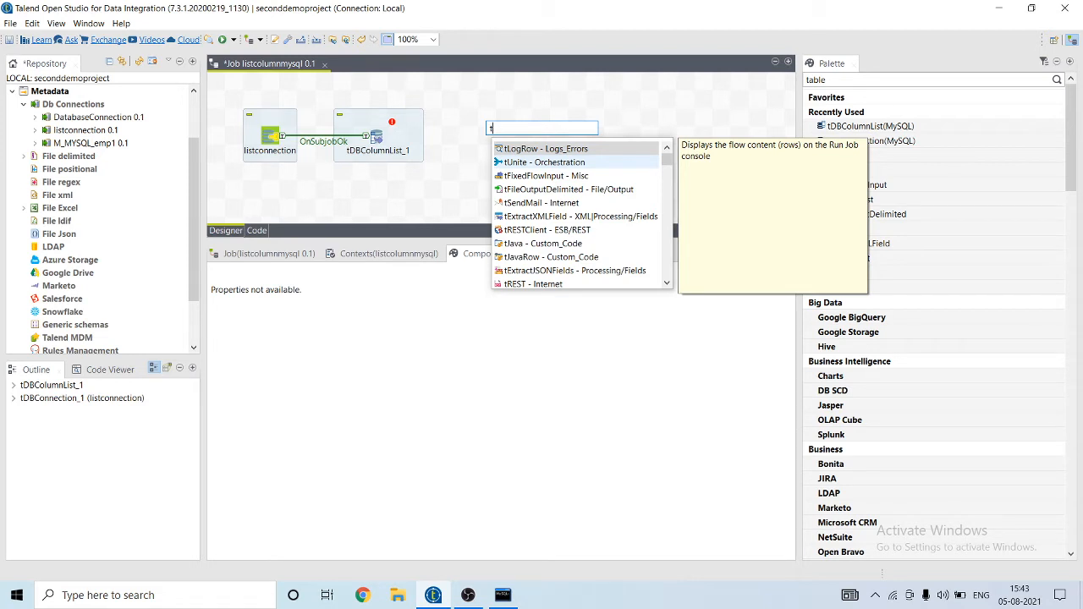
pyautogui.write('fi')
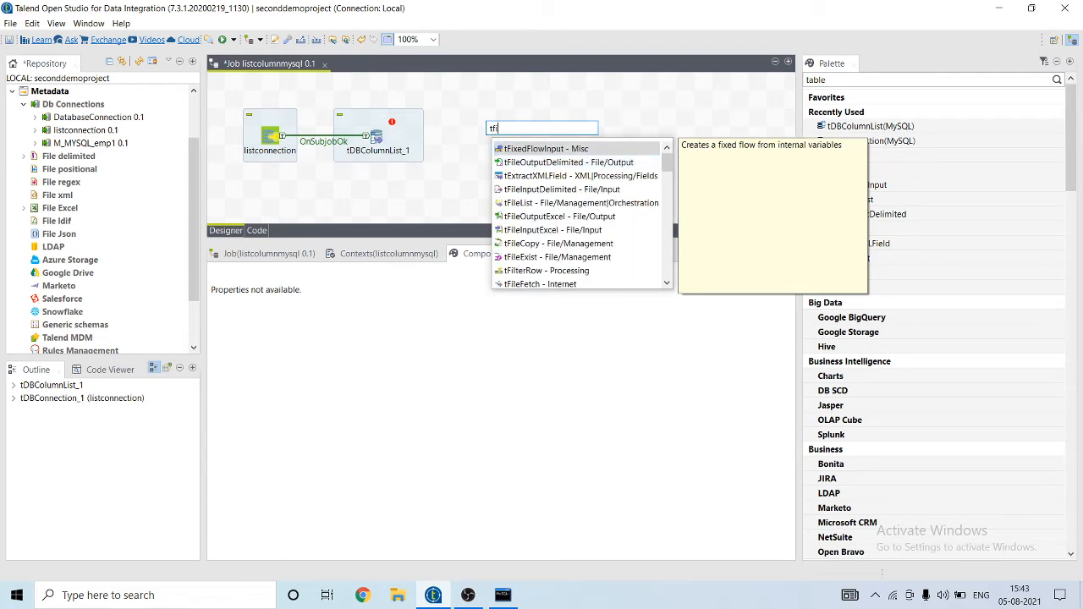
pyautogui.press('Return')
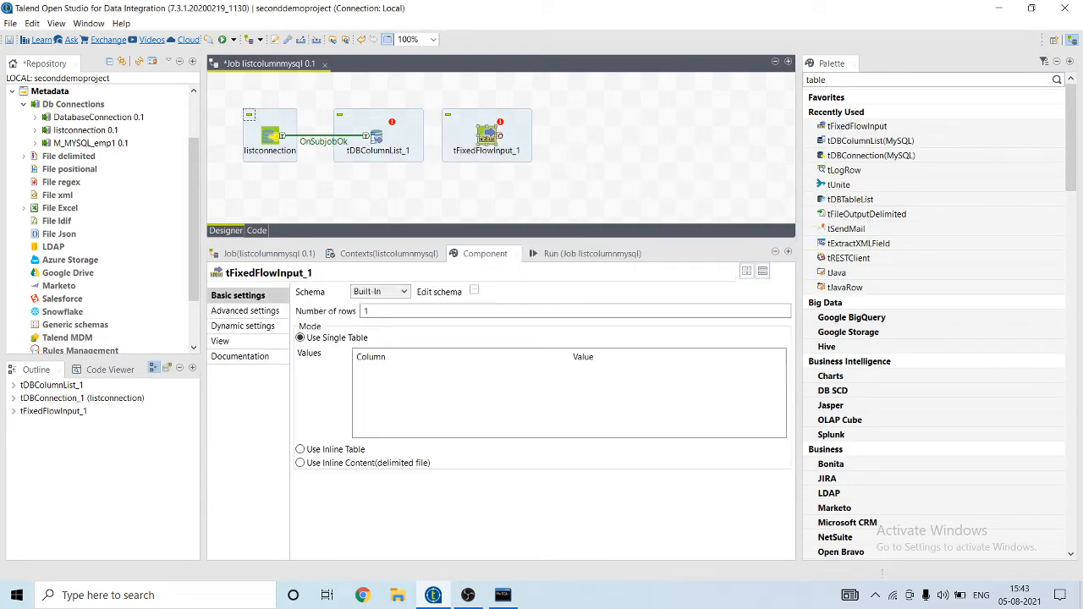
pyautogui.moveTo(487, 135); pyautogui.dragTo(522, 135)
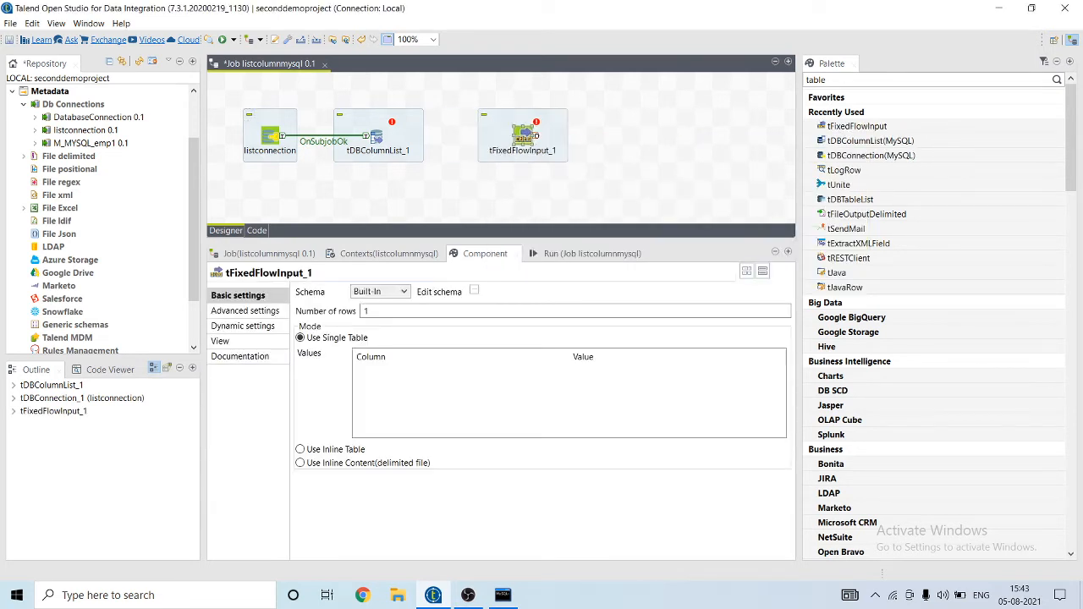
pyautogui.rightClick(376, 133)
# Step: Connect tDBColumnList_1 to tFixedFlowInput_1 with an Iterate link
pyautogui.moveTo(398, 142)
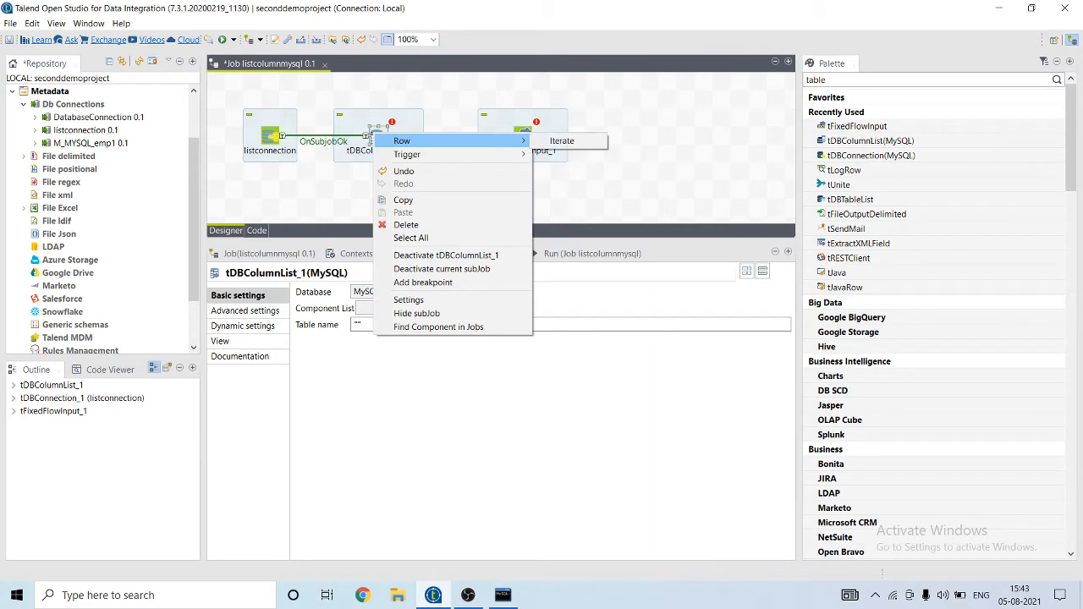
pyautogui.click(562, 141)
pyautogui.click(523, 135)
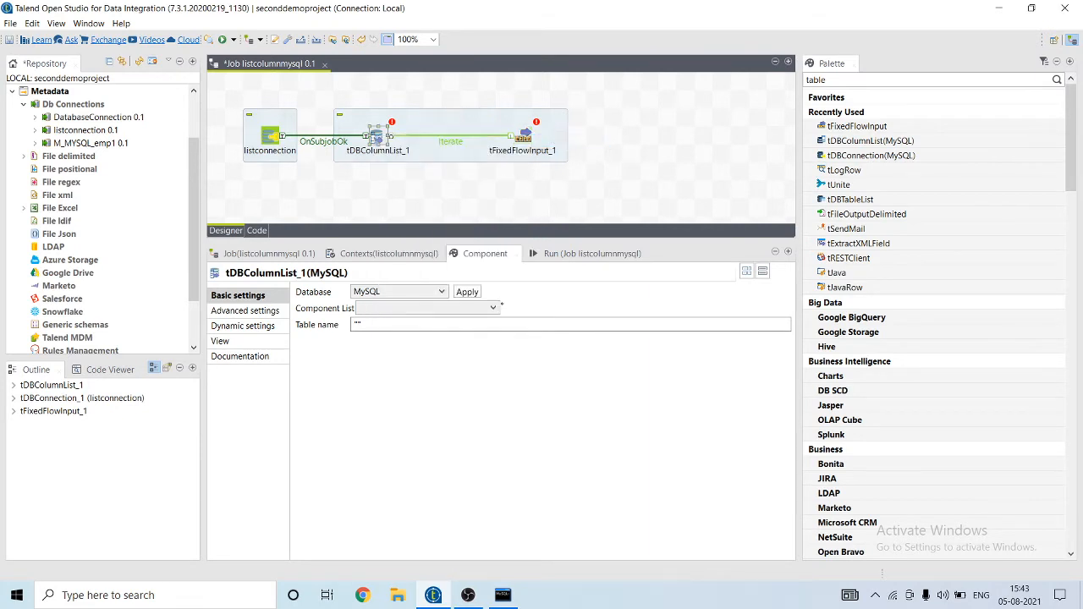
pyautogui.click(507, 189)
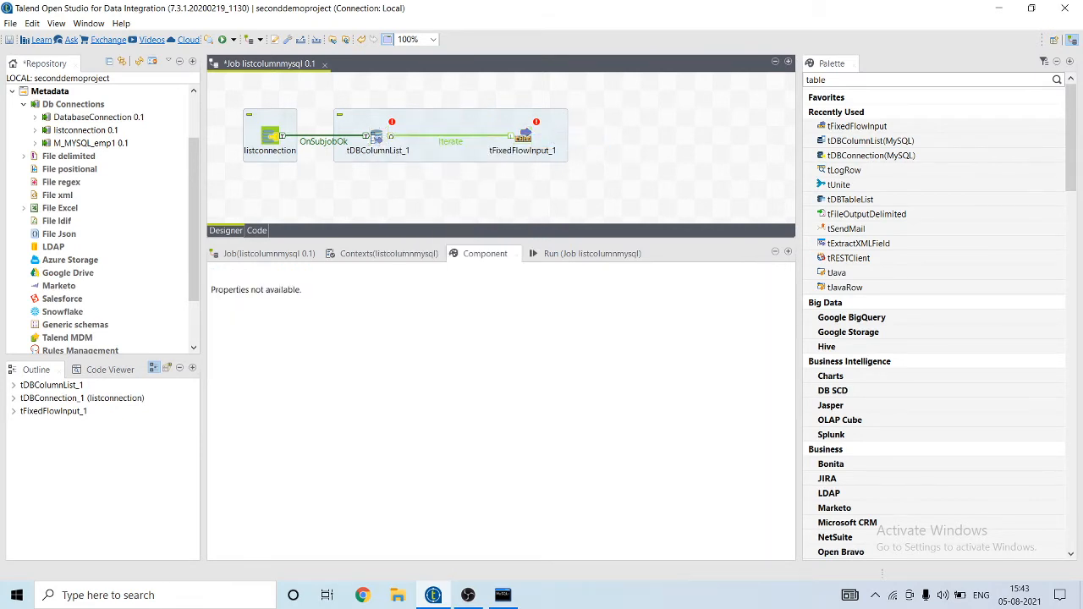
# Step: Add tUnite and tLogRow components to the canvas by searching 'unit' and 'tlog'
pyautogui.write('tn')
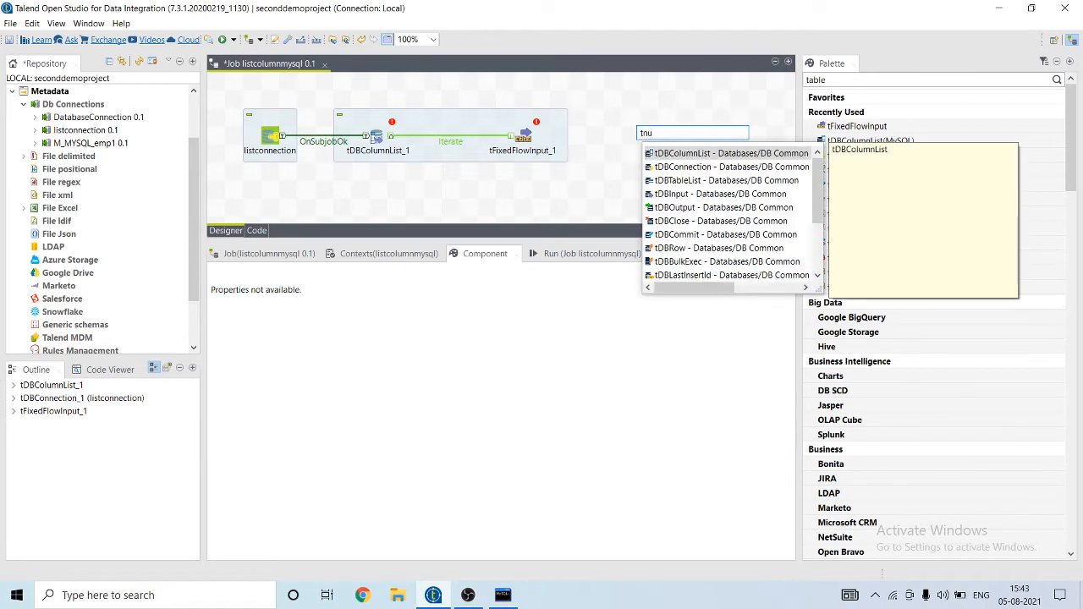
pyautogui.press('BackSpace')
pyautogui.write('unit')
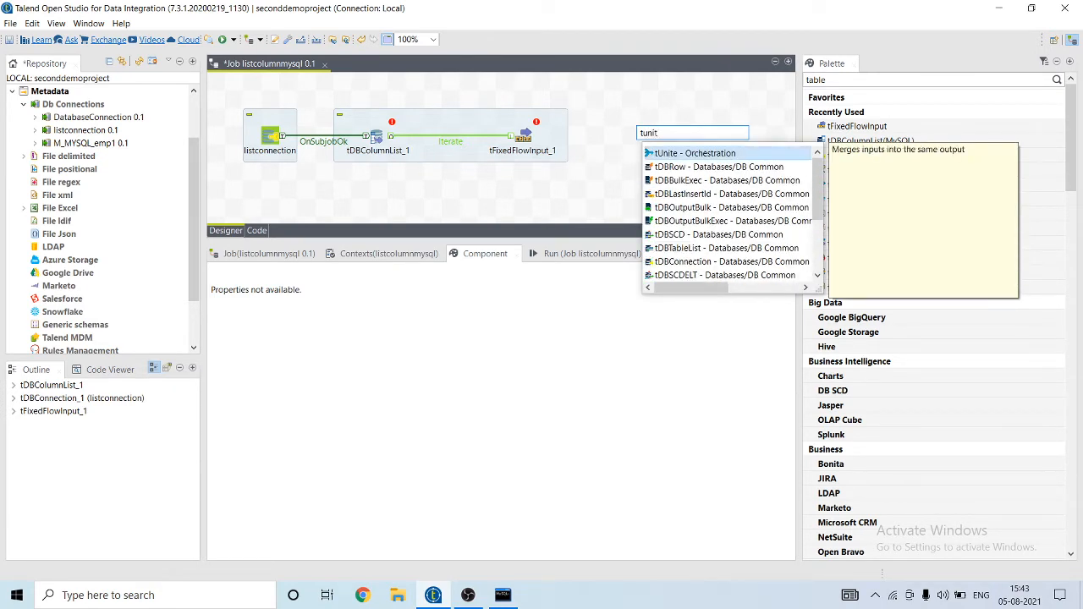
pyautogui.press('Return')
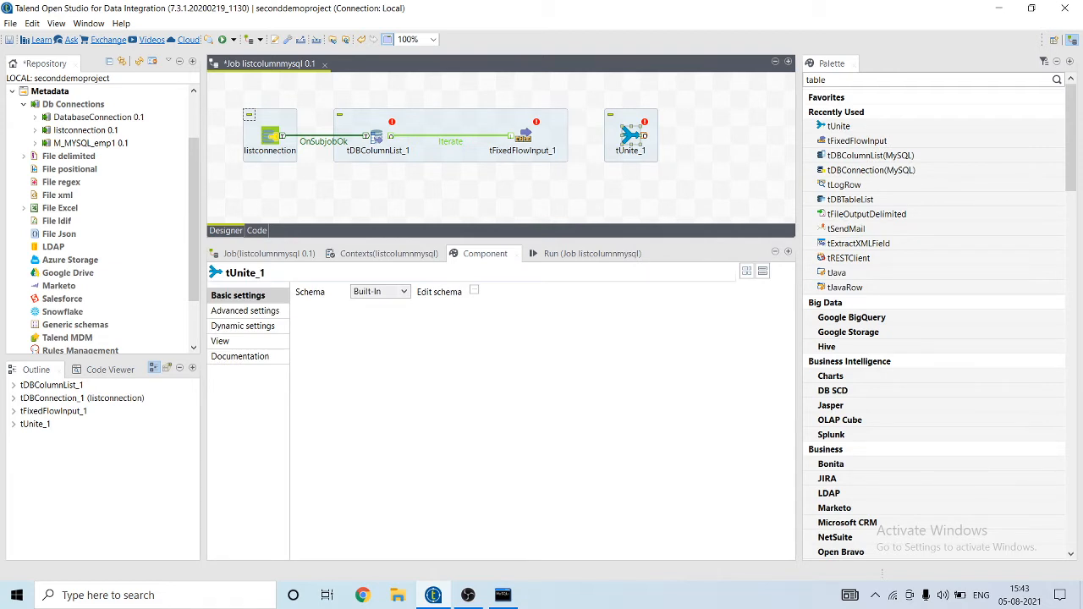
pyautogui.write('tlog')
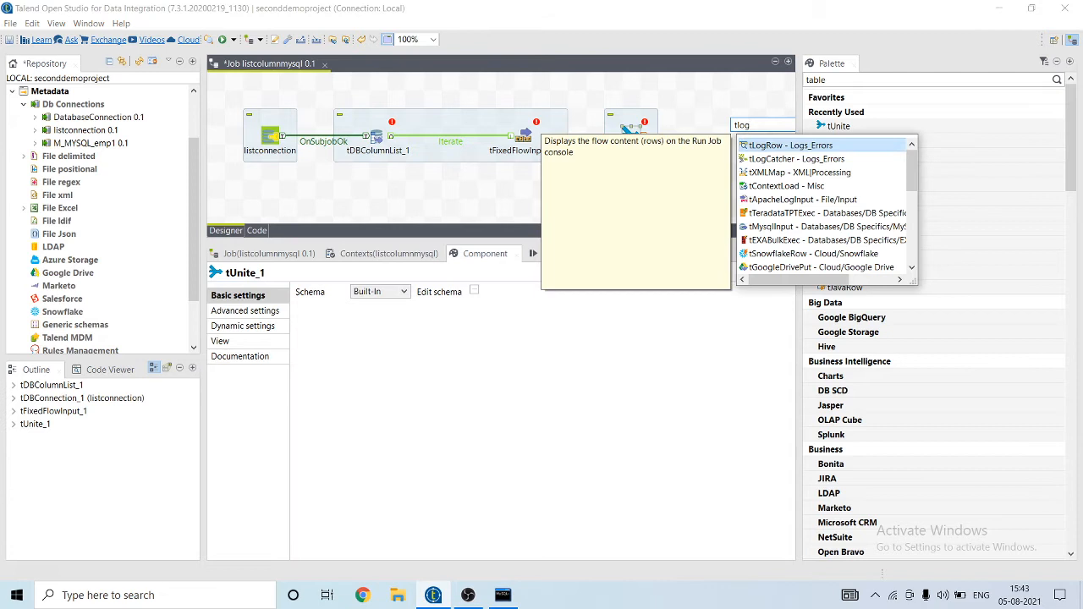
pyautogui.press('Return')
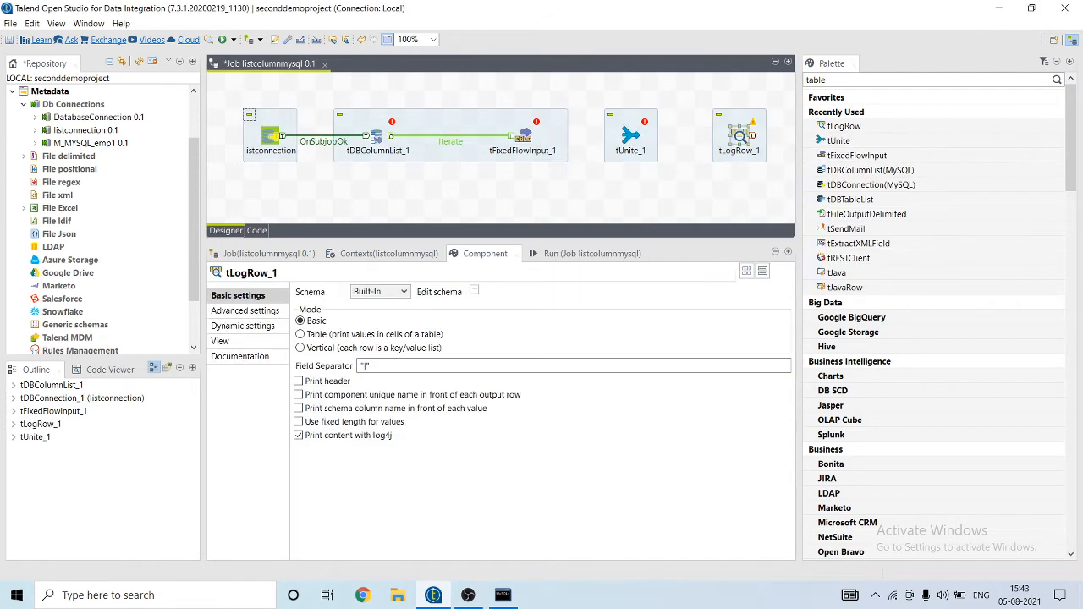
# Step: Chain tFixedFlowInput_1 to tUnite_1 and tUnite_1 to tLogRow_1 with Main row links
pyautogui.rightClick(527, 136)
pyautogui.moveTo(551, 138)
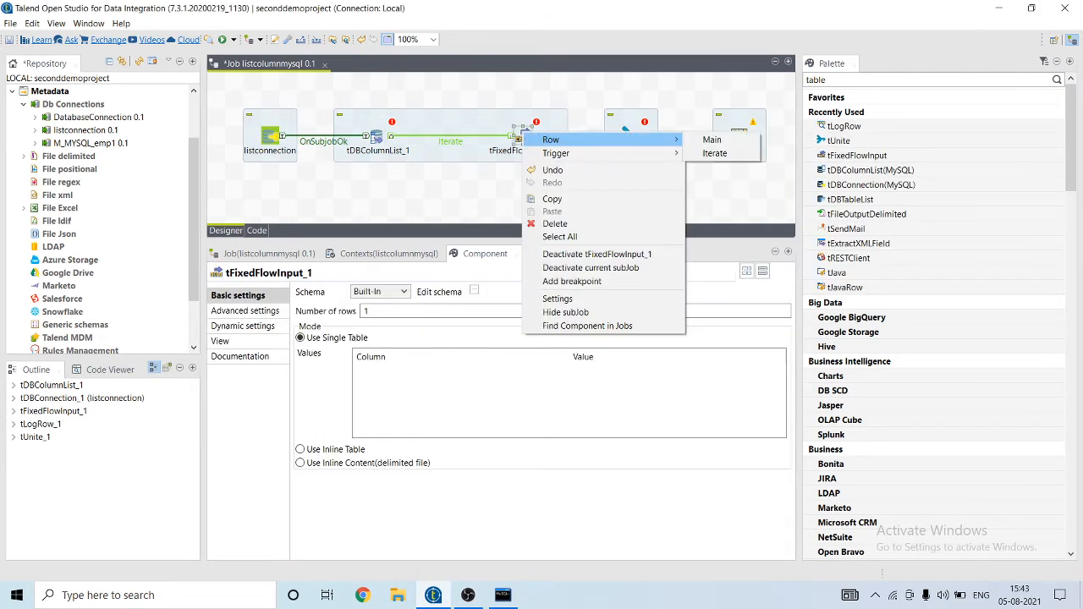
pyautogui.click(713, 138)
pyautogui.click(630, 135)
pyautogui.rightClick(631, 135)
pyautogui.moveTo(652, 143)
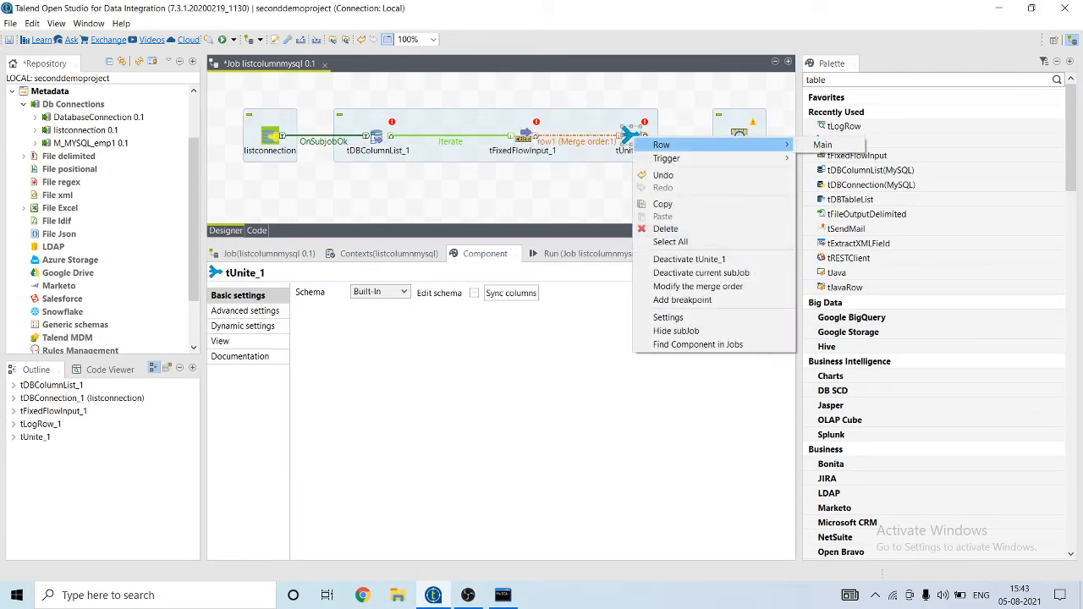
pyautogui.click(821, 145)
pyautogui.click(738, 136)
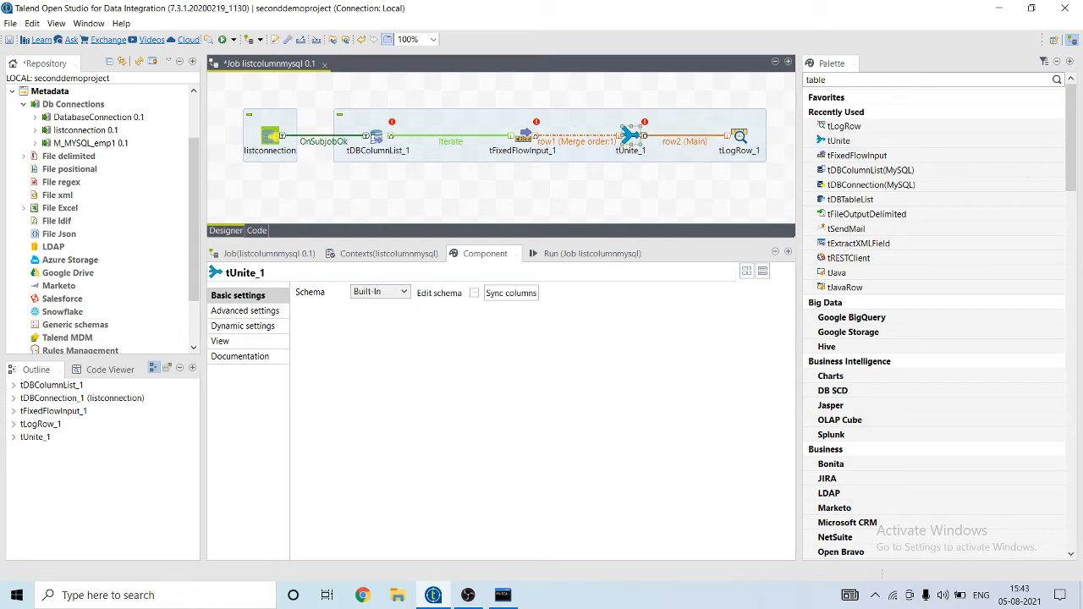
pyautogui.click(525, 135)
# Step: Set tDBColumnList_1's table name to emp_join_table, copied from the MySQL console
pyautogui.click(378, 138)
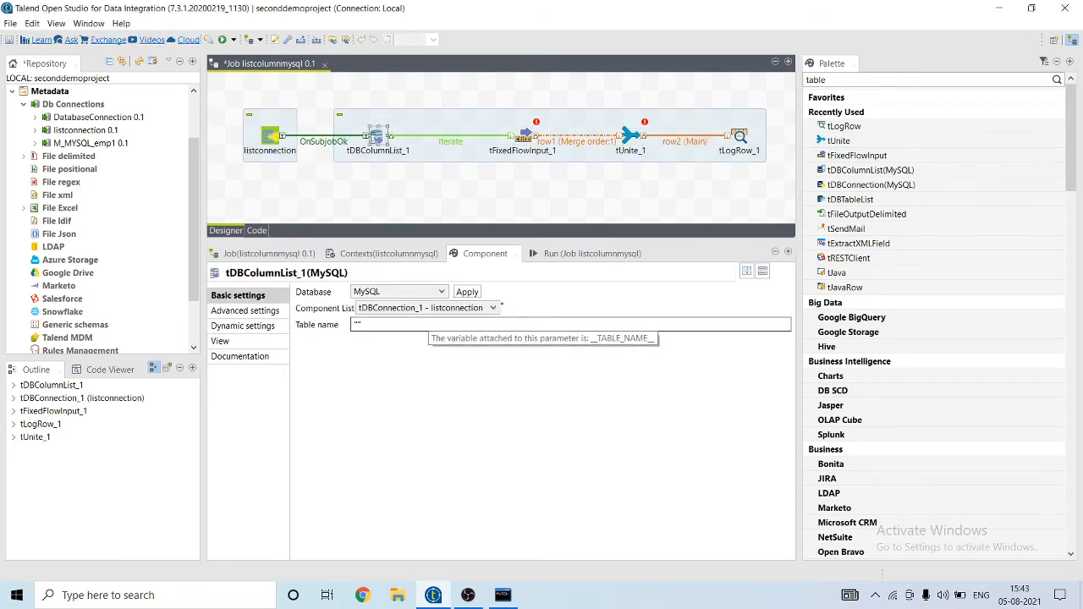
pyautogui.click(361, 325)
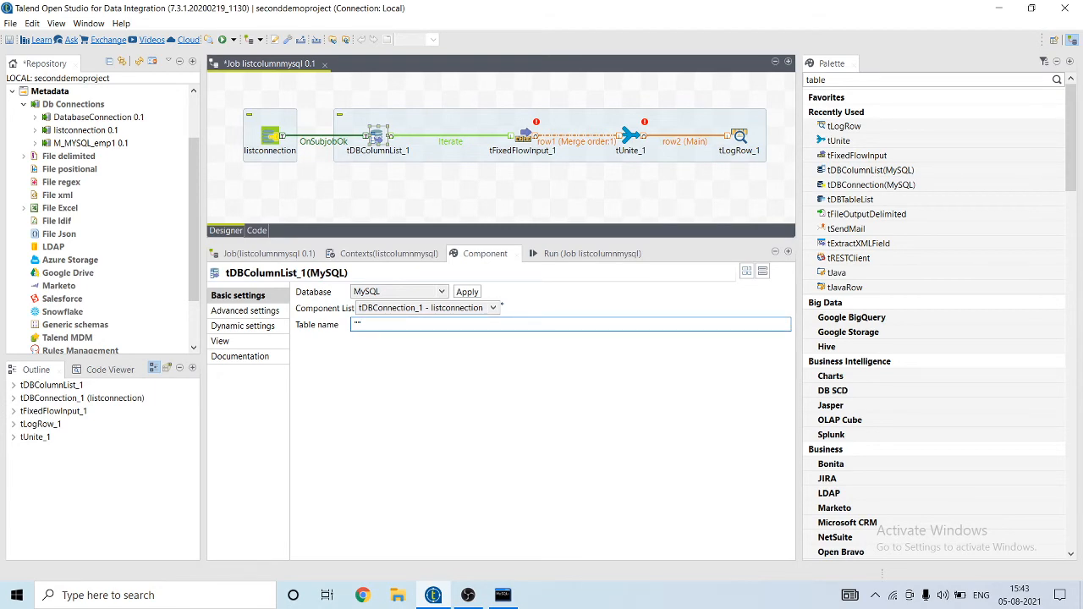
pyautogui.click(502, 595)
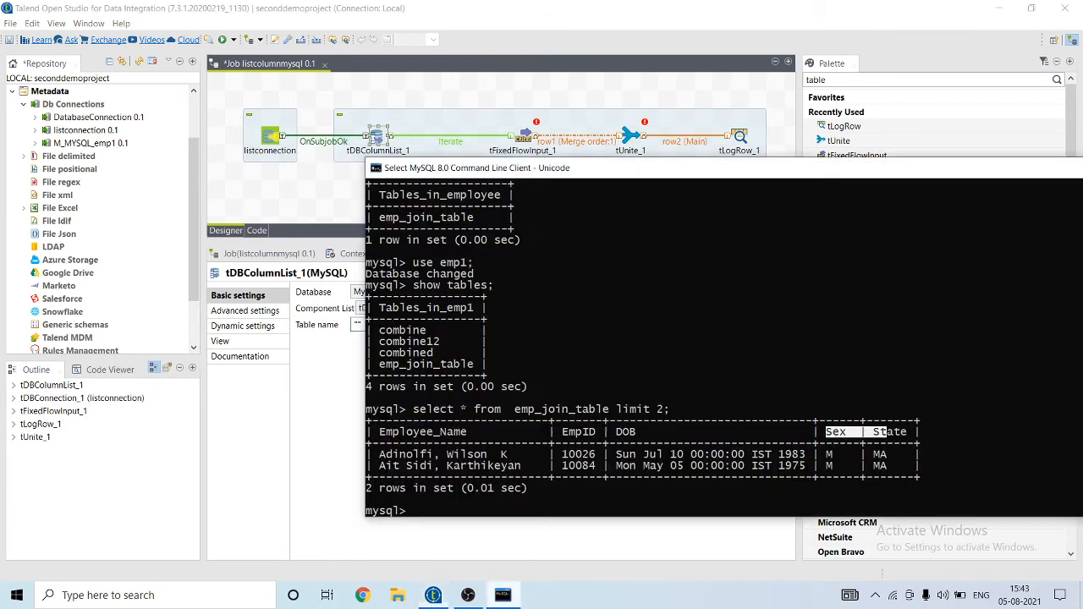
pyautogui.moveTo(514, 409); pyautogui.dragTo(609, 410)
pyautogui.press('Return')
pyautogui.hotkey('alt', 'Tab')
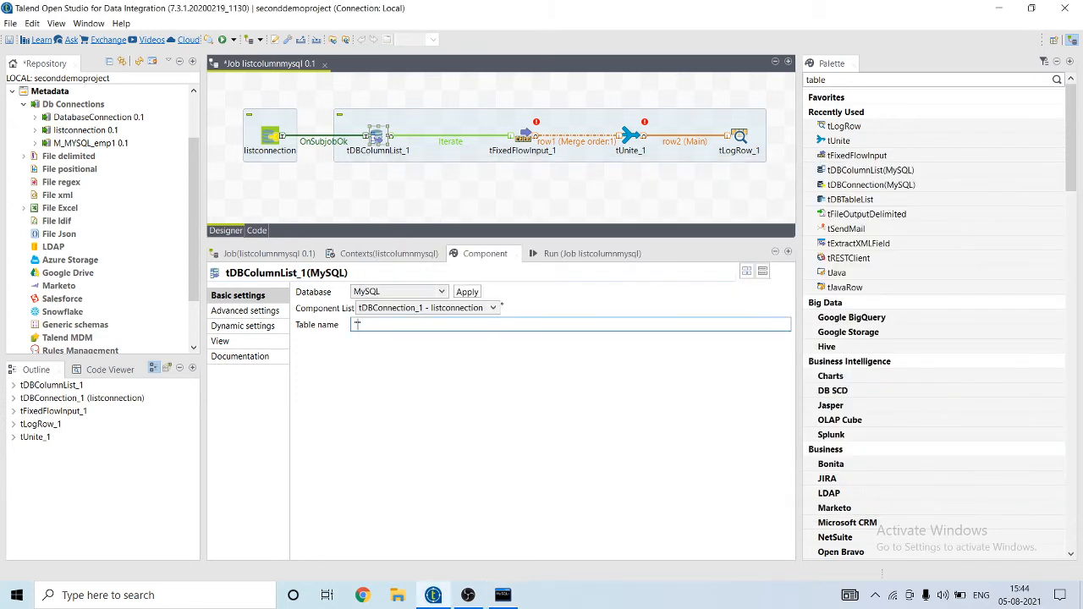
pyautogui.write('emp_join_table')
pyautogui.click(525, 136)
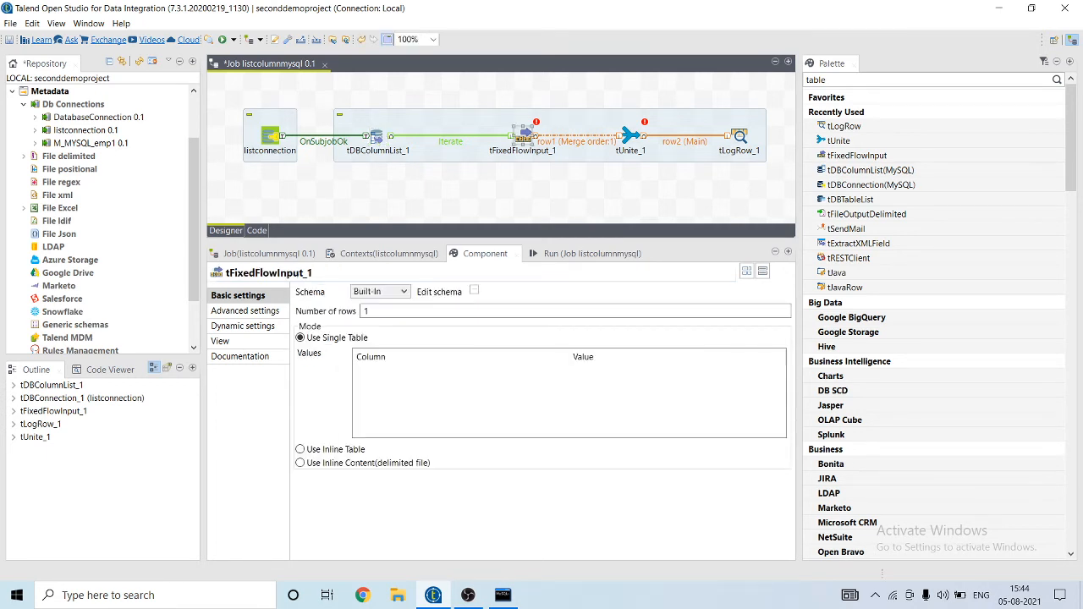
# Step: Add a single String column 'columnname' to tFixedFlowInput_1's schema and propagate it
pyautogui.click(473, 290)
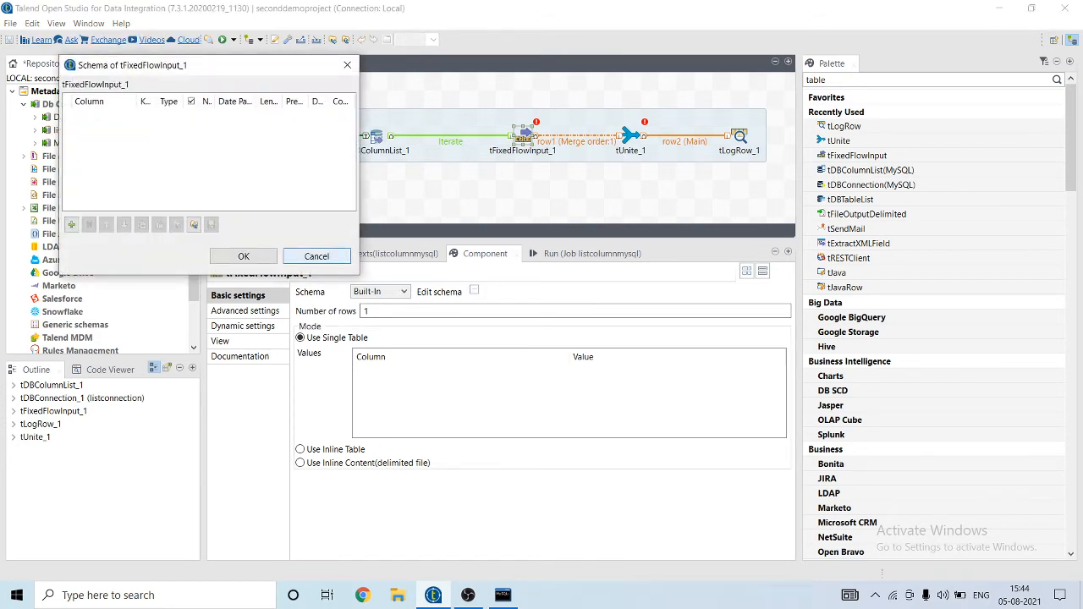
pyautogui.click(71, 224)
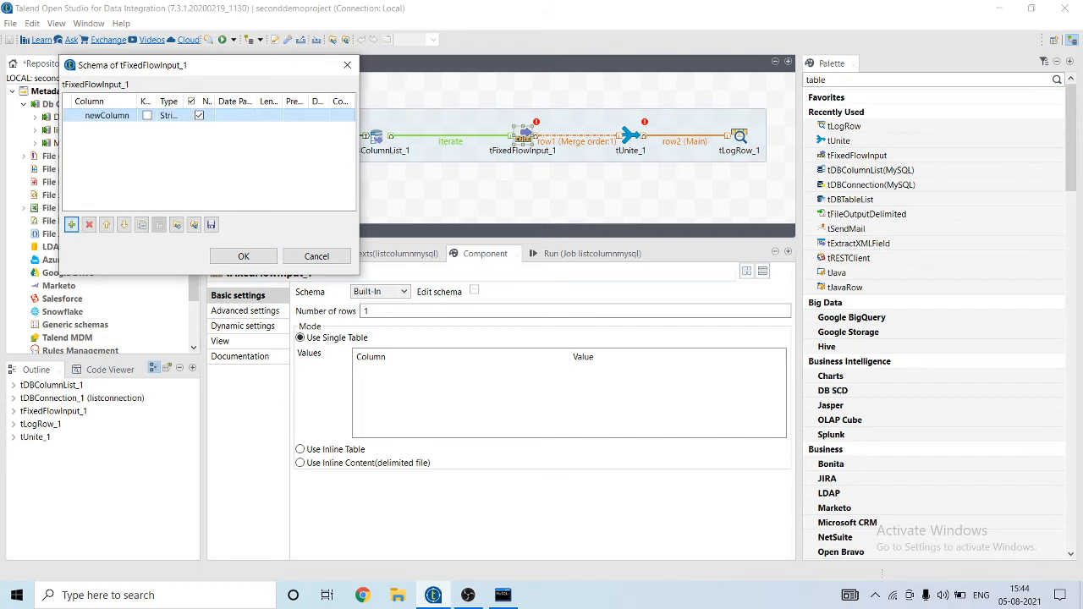
pyautogui.write('colum')
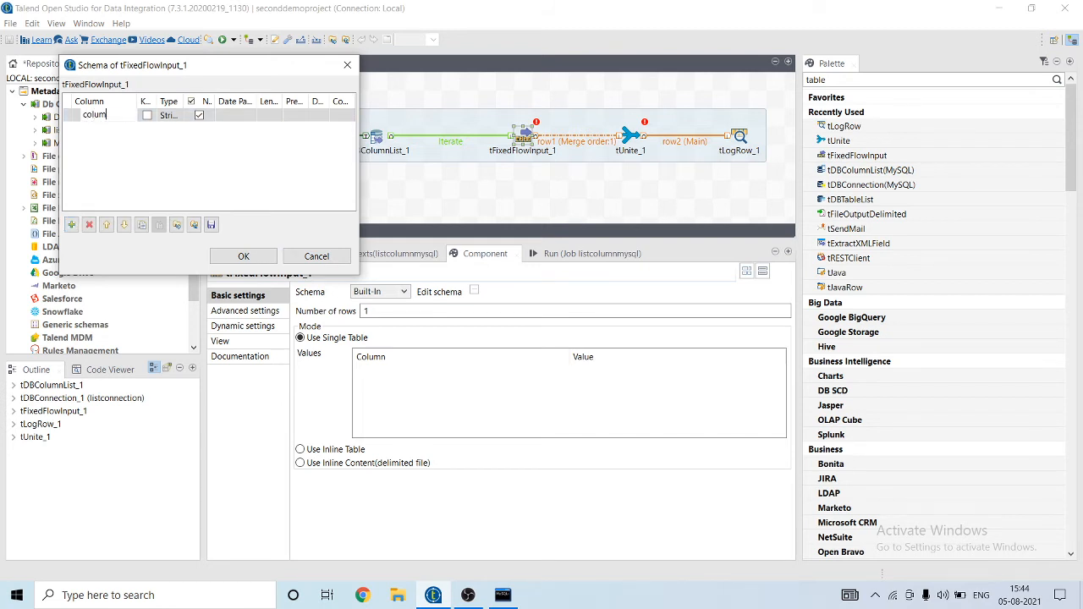
pyautogui.write('nname')
pyautogui.click(243, 256)
pyautogui.press('Return')
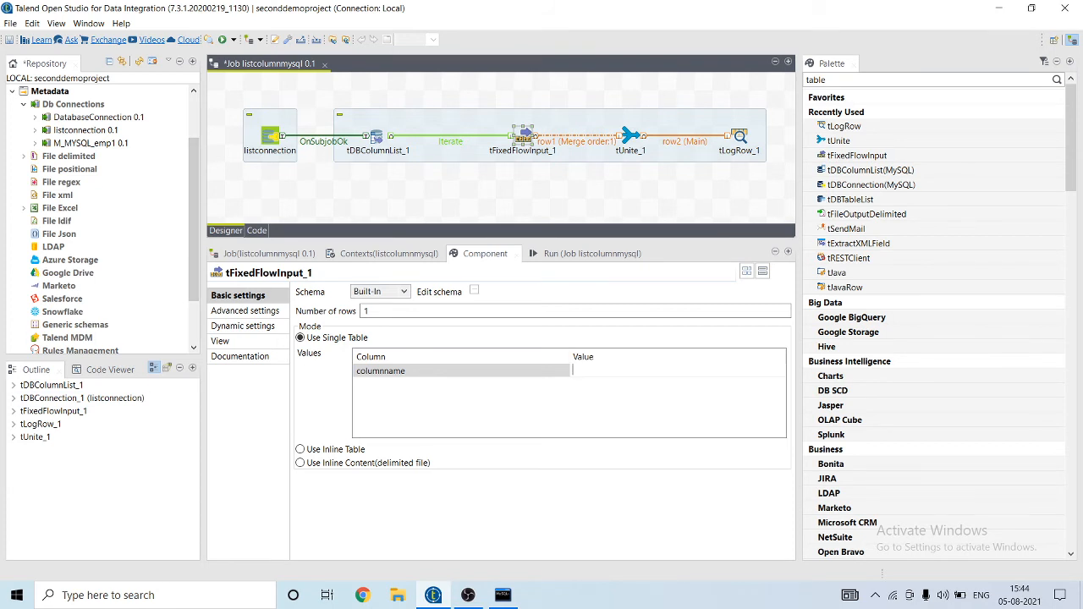
# Step: Drag tDBColumnList_1's COLUMN_NAME variable in, then clear the stray copy from Number of rows, leaving 1
pyautogui.click(14, 385)
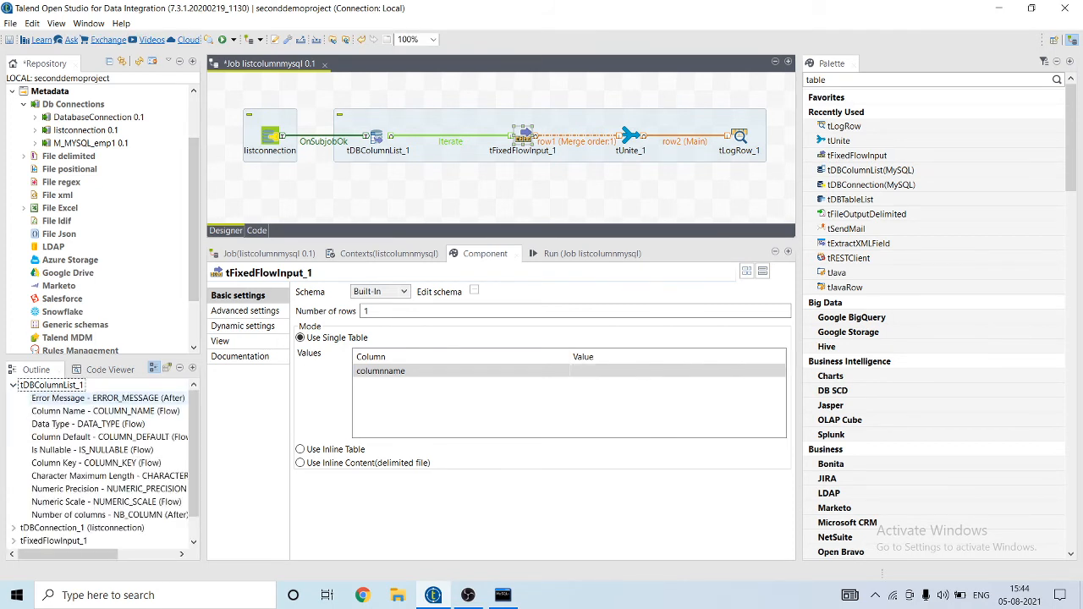
pyautogui.click(626, 370)
pyautogui.moveTo(204, 415); pyautogui.dragTo(281, 413)
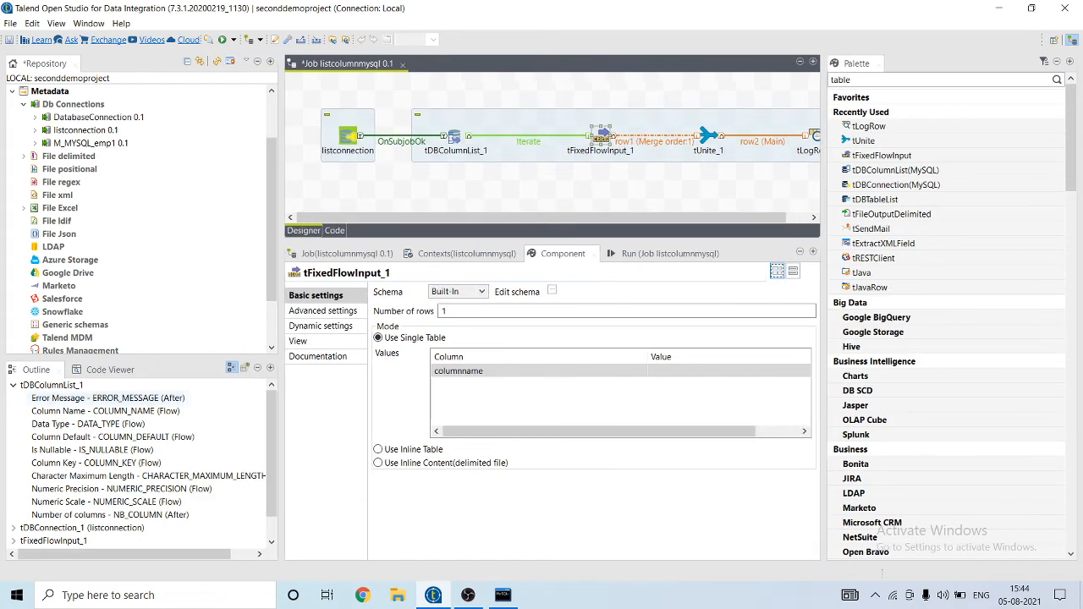
pyautogui.moveTo(102, 412); pyautogui.dragTo(508, 311)
pyautogui.moveTo(677, 311); pyautogui.dragTo(446, 311)
pyautogui.hotkey('ctrl', 'c')
pyautogui.press('BackSpace')
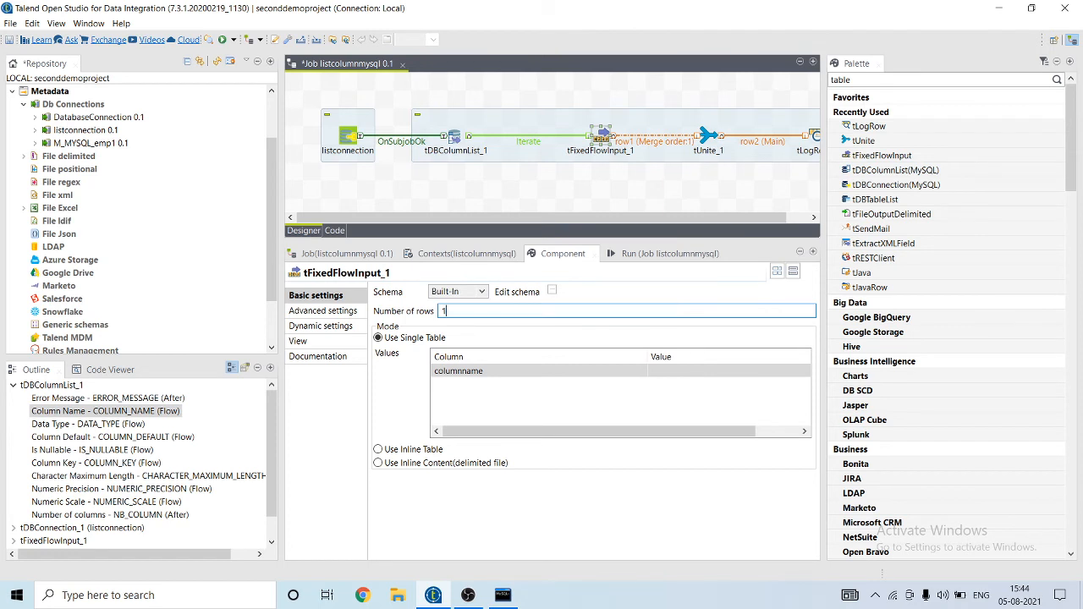
# Step: Set columnname's value to (String)globalMap.get("tDBColumnList_1_COLUMN_NAME")
pyautogui.click(727, 370)
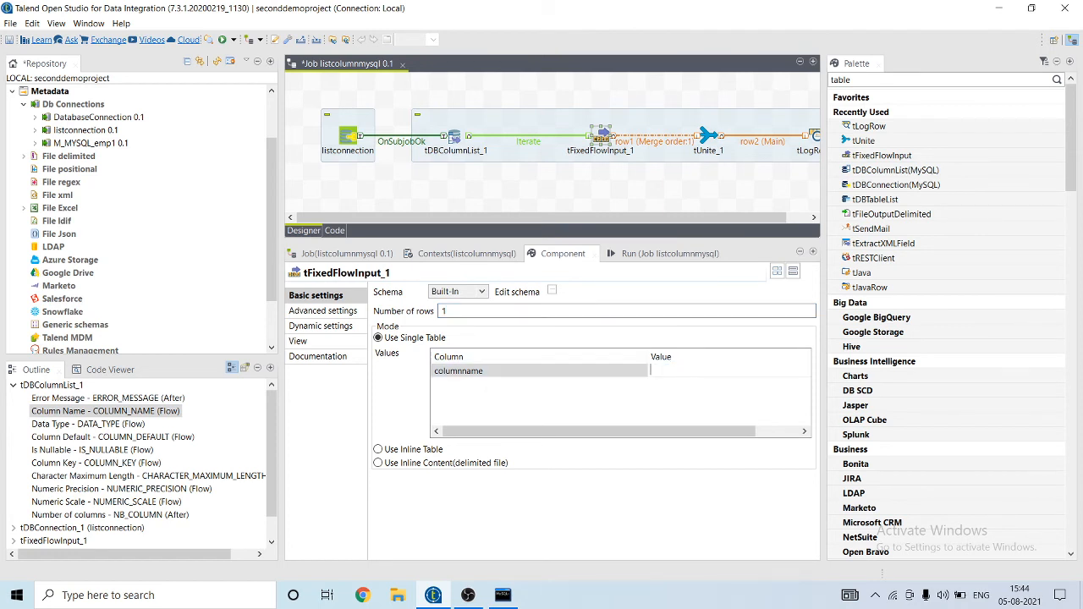
pyautogui.hotkey('ctrl', 'v')
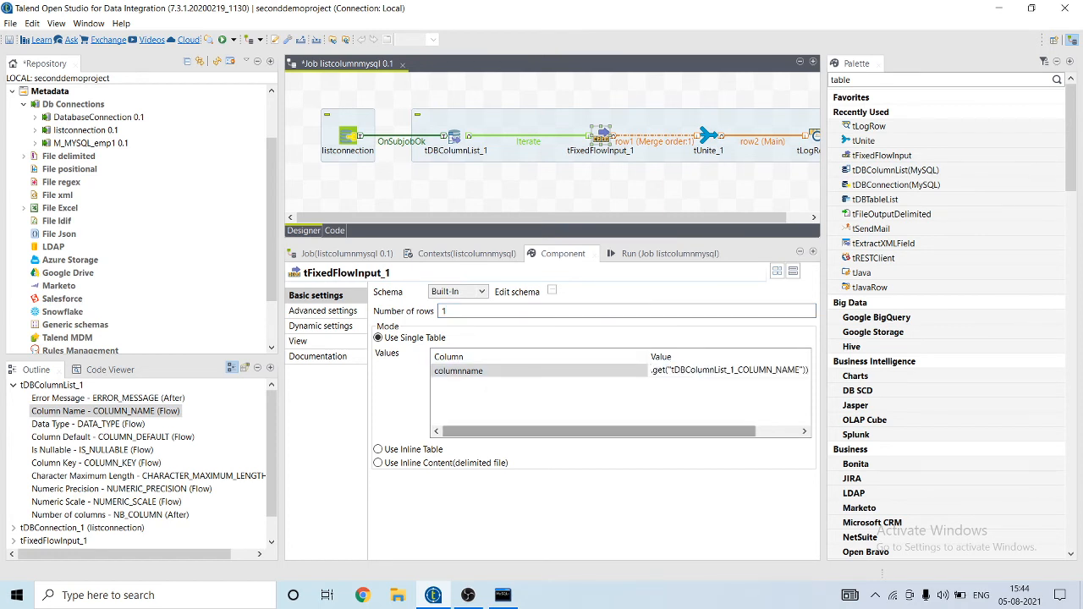
pyautogui.moveTo(685, 431); pyautogui.dragTo(731, 432)
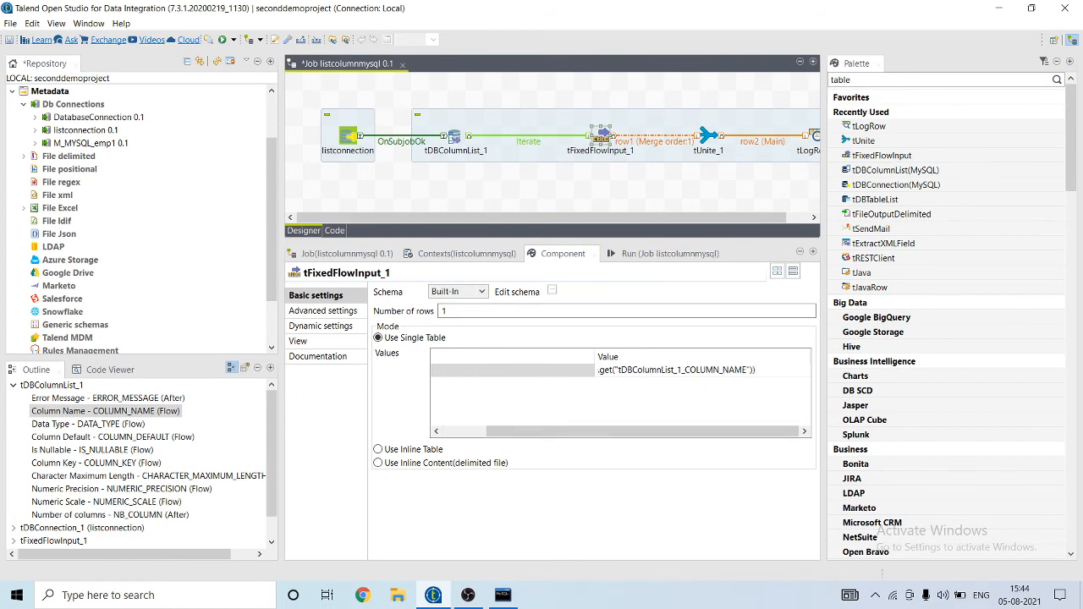
pyautogui.click(709, 135)
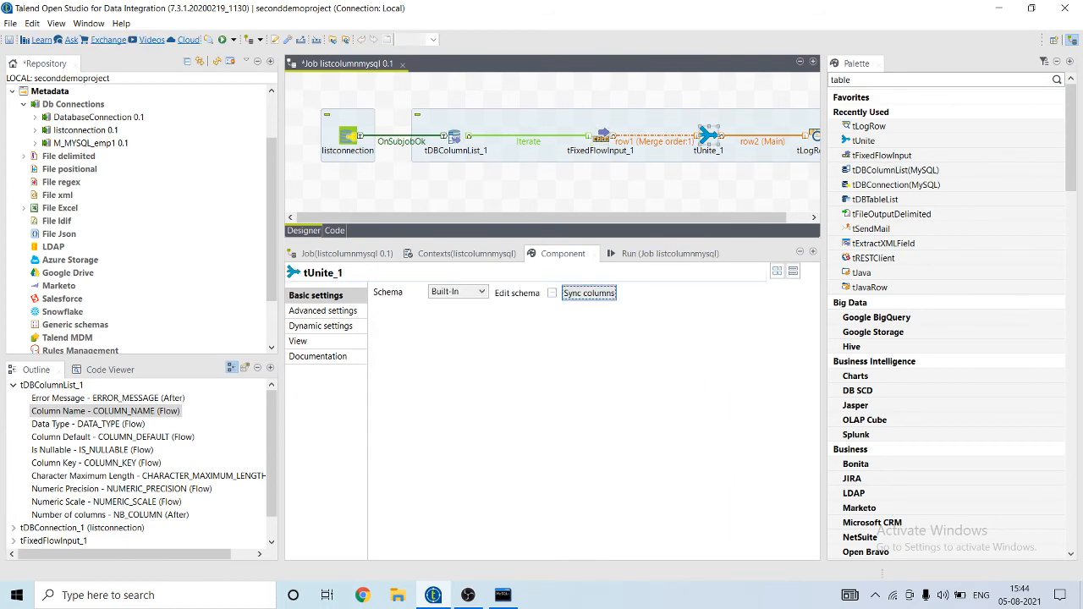
# Step: Check tUnite_1's schema unchanged and set tLogRow_1's output mode to Table
pyautogui.click(552, 292)
pyautogui.click(583, 271)
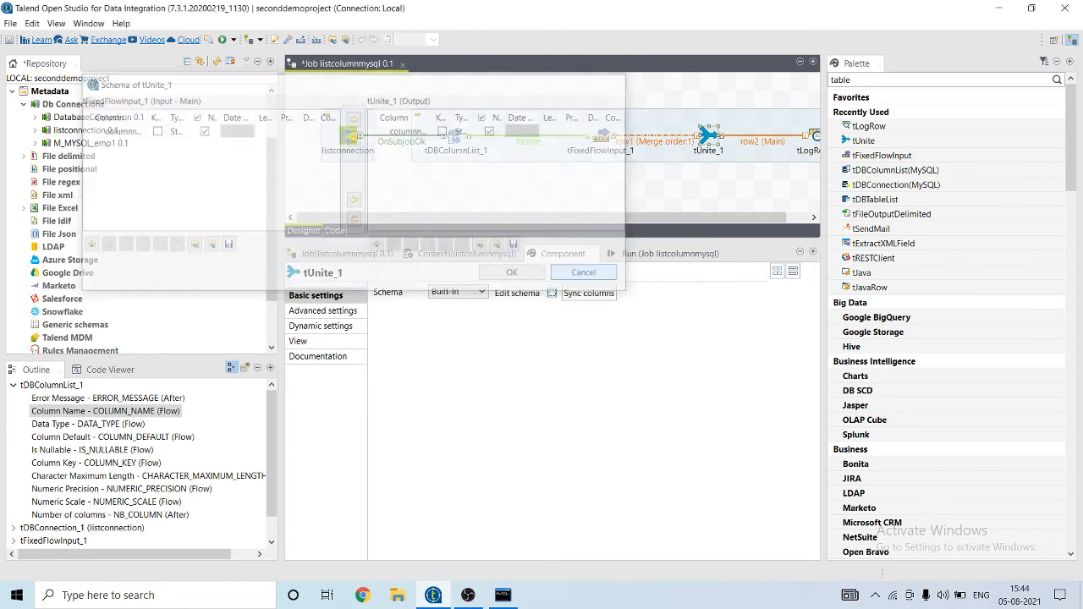
pyautogui.click(814, 136)
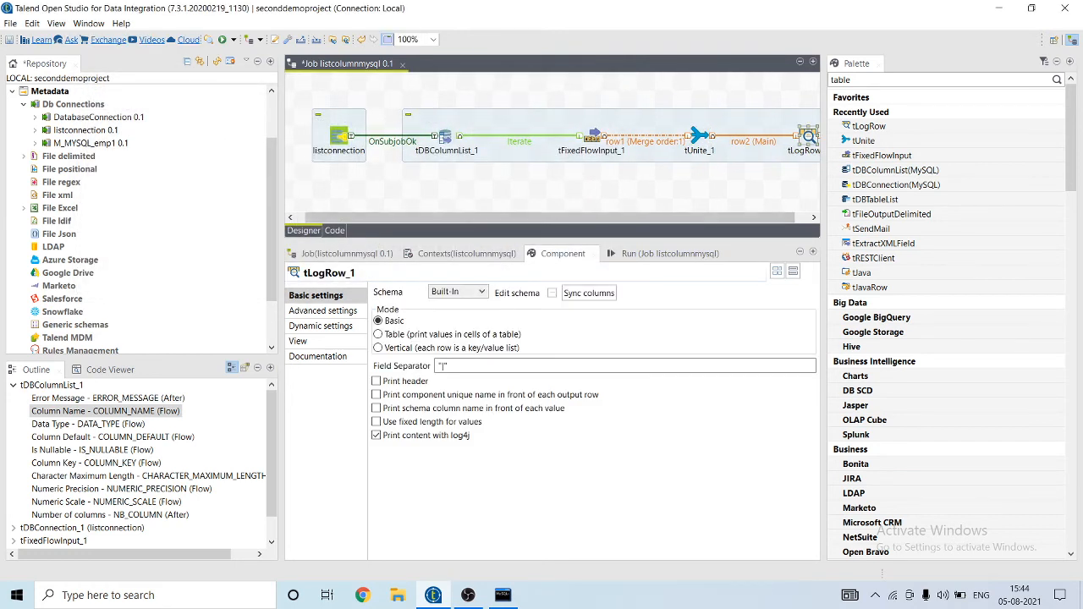
pyautogui.moveTo(565, 218); pyautogui.dragTo(585, 217)
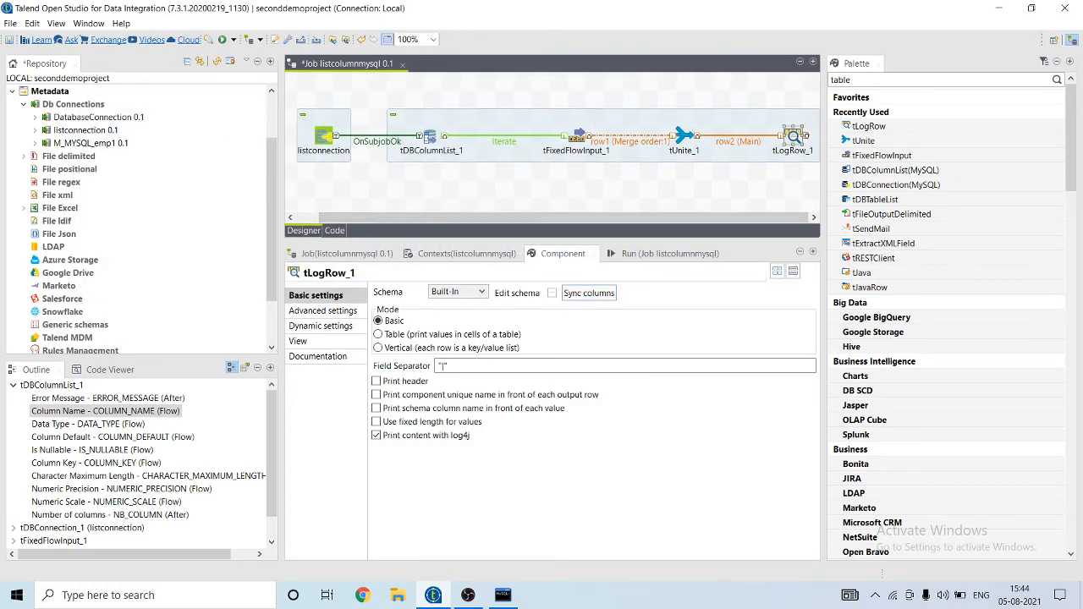
pyautogui.click(378, 334)
# Step: Review tLogRow_1's schema and run the listcolumnmysql job
pyautogui.click(552, 292)
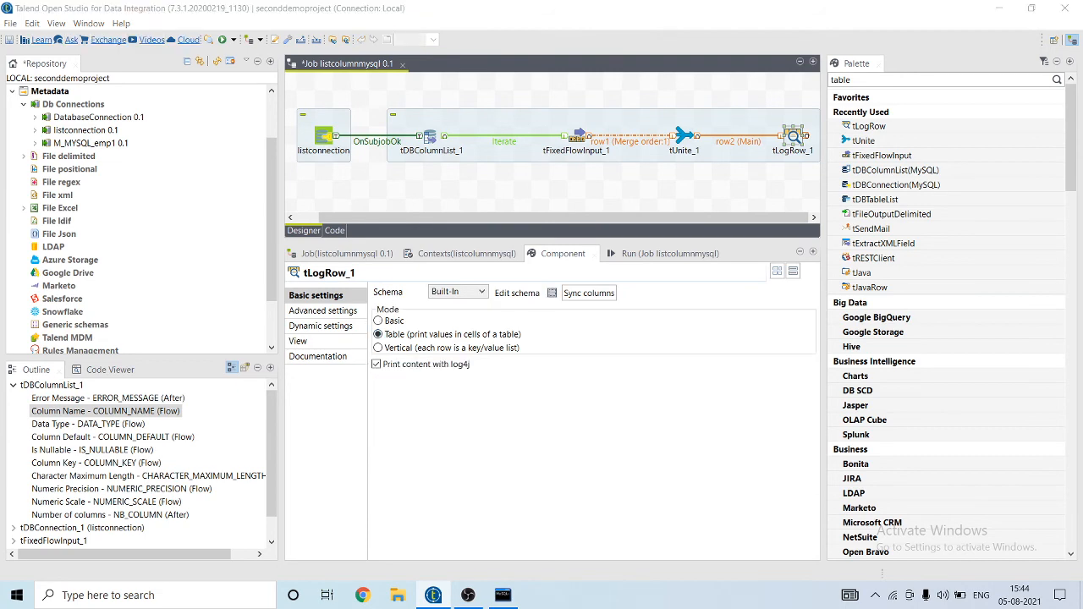
pyautogui.click(533, 292)
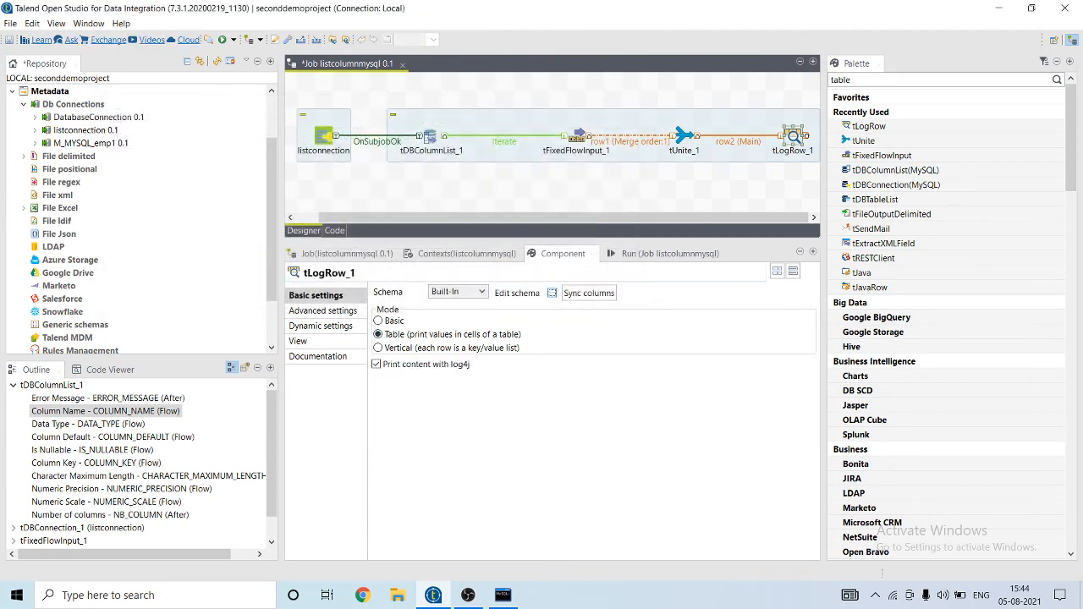
pyautogui.click(664, 253)
pyautogui.click(403, 307)
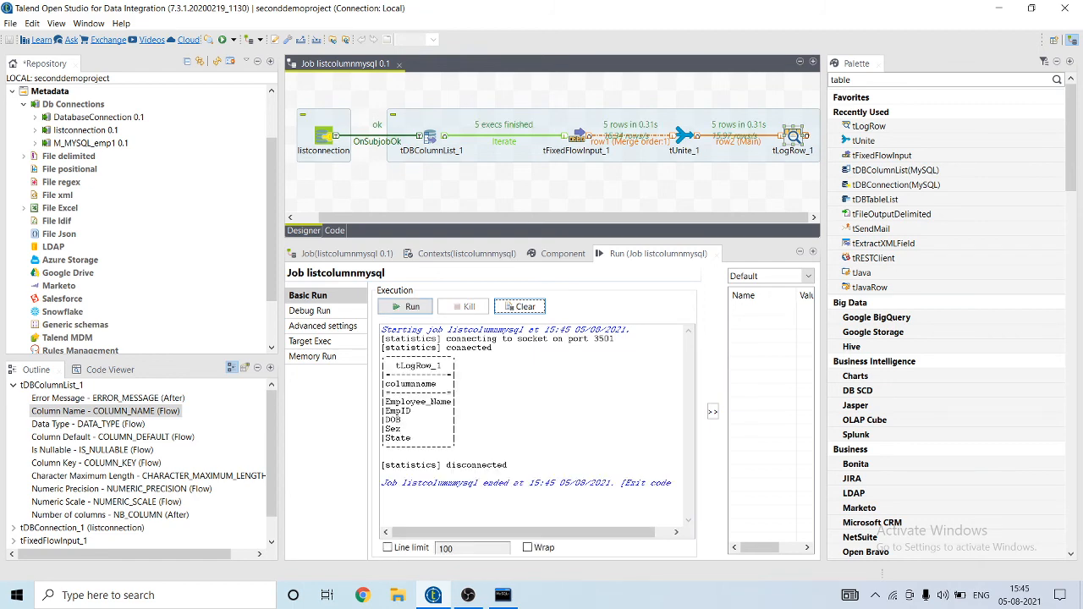
# Step: Compare the logged column names with emp_join_table's headers in the MySQL console
pyautogui.moveTo(458, 448); pyautogui.dragTo(382, 382)
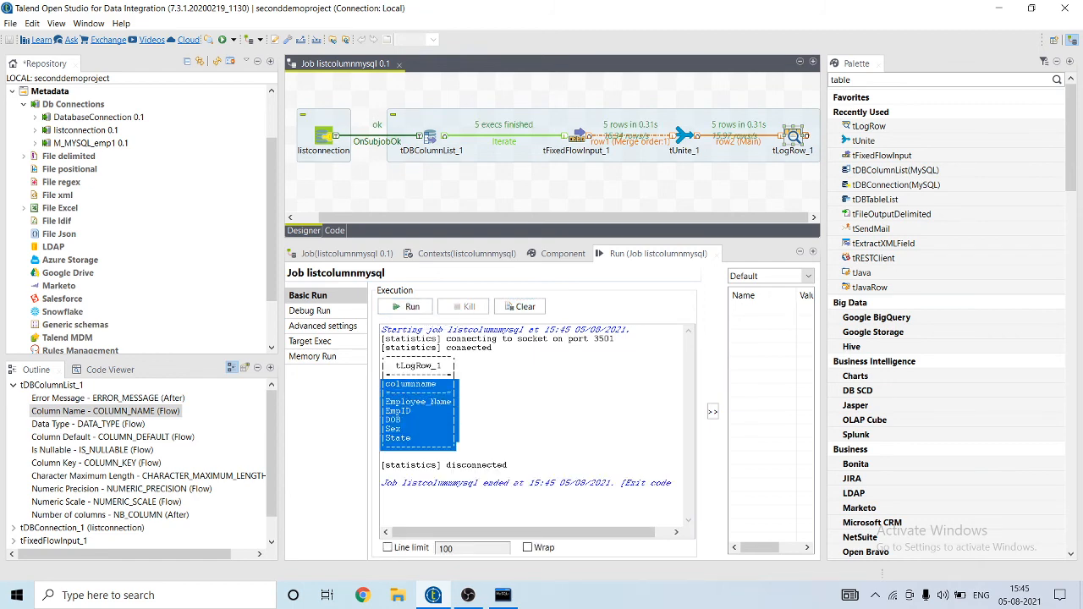
pyautogui.click(502, 595)
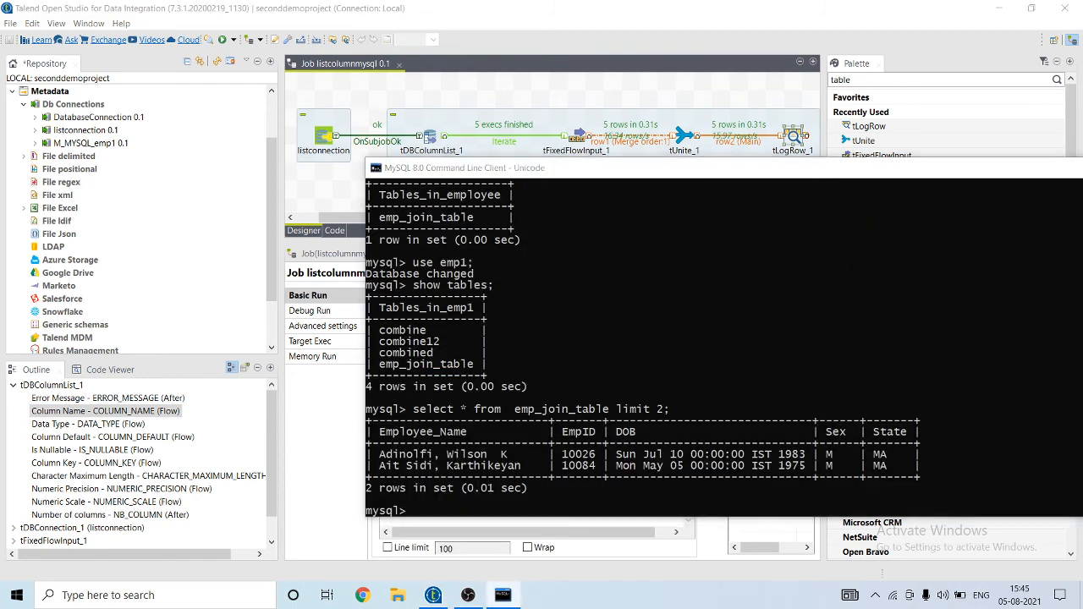
pyautogui.moveTo(577, 150); pyautogui.dragTo(704, 138)
pyautogui.click(502, 595)
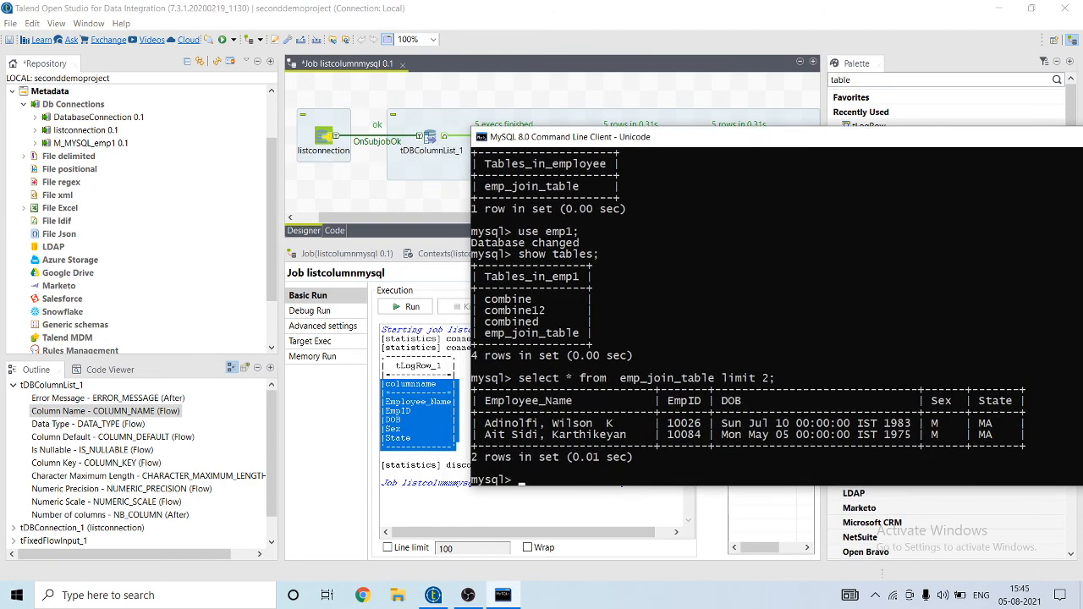
pyautogui.moveTo(528, 401); pyautogui.dragTo(597, 401)
pyautogui.moveTo(684, 401); pyautogui.dragTo(996, 401)
# Step: Highlight Employee_Name, EmpID, DOB, Sex and State in the run output again
pyautogui.moveTo(412, 438); pyautogui.dragTo(387, 384)
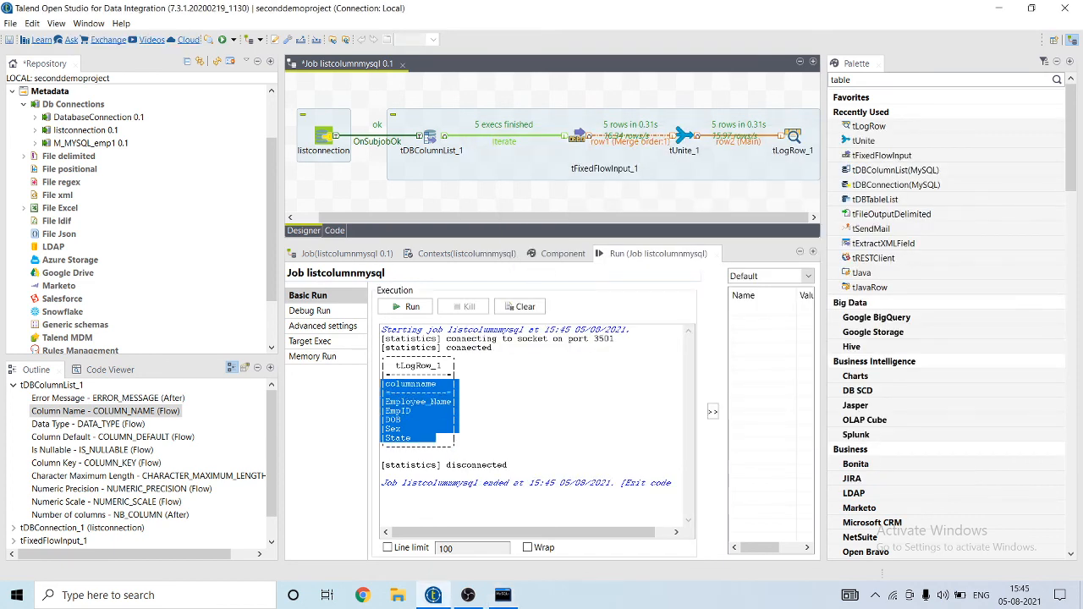
pyautogui.click(451, 446)
pyautogui.moveTo(451, 446); pyautogui.dragTo(382, 355)
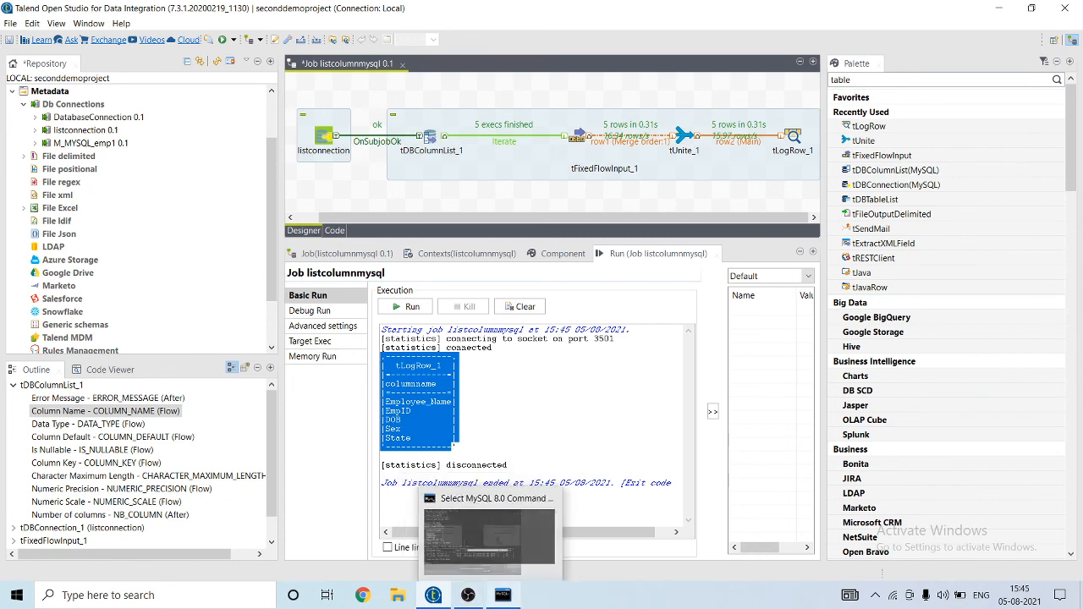
pyautogui.moveTo(468, 594)
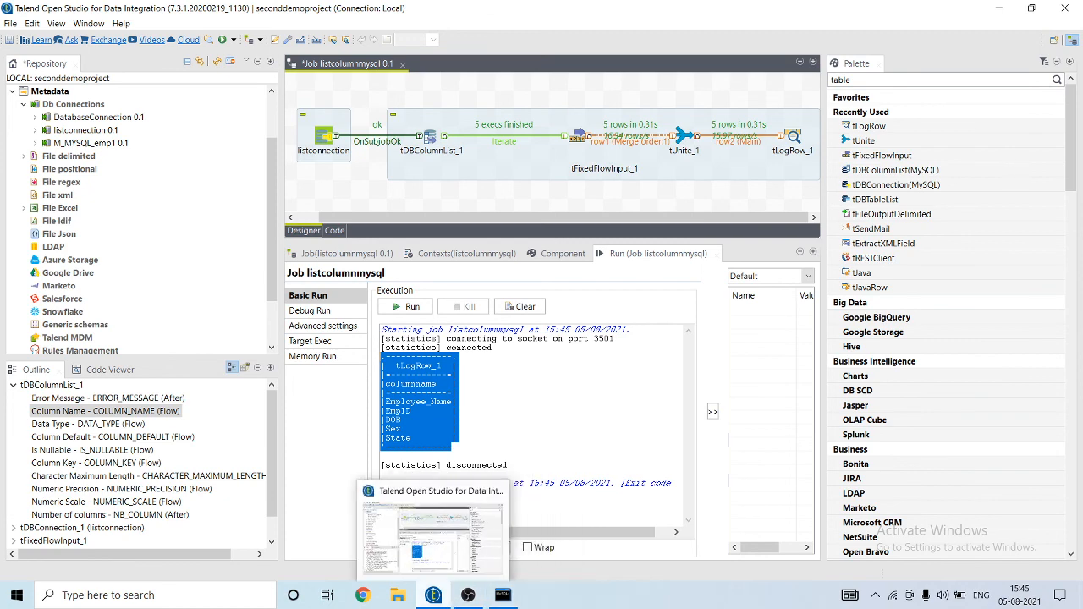